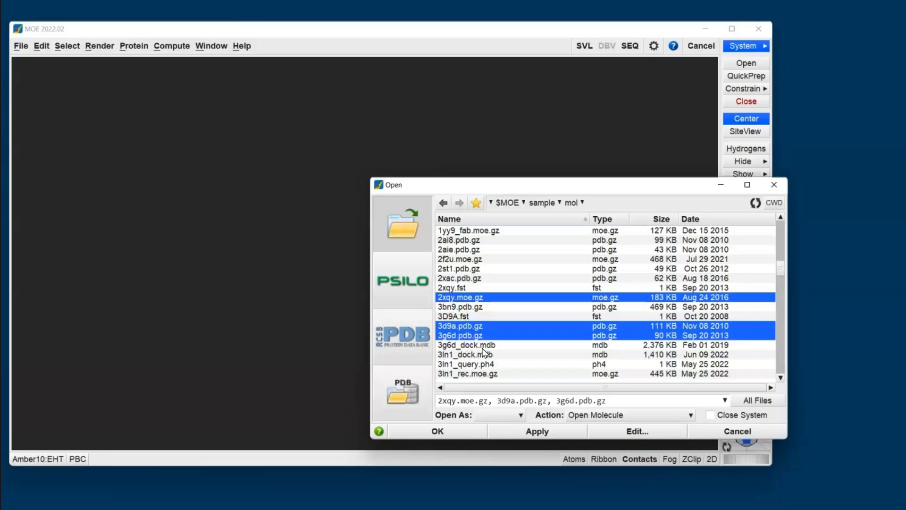
Step: Load the selected structures 2xqy.moe.gz, 3d9a.pdb.gz and 3g6d.pdb.gz, and open the Sequence Editor
{"action": "left_click", "coordinate": [446, 433]}
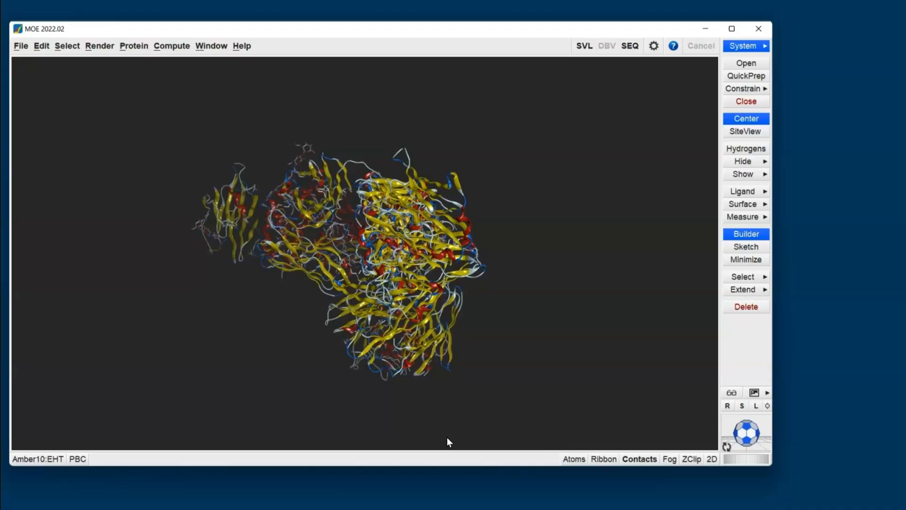
{"action": "left_click", "coordinate": [625, 49]}
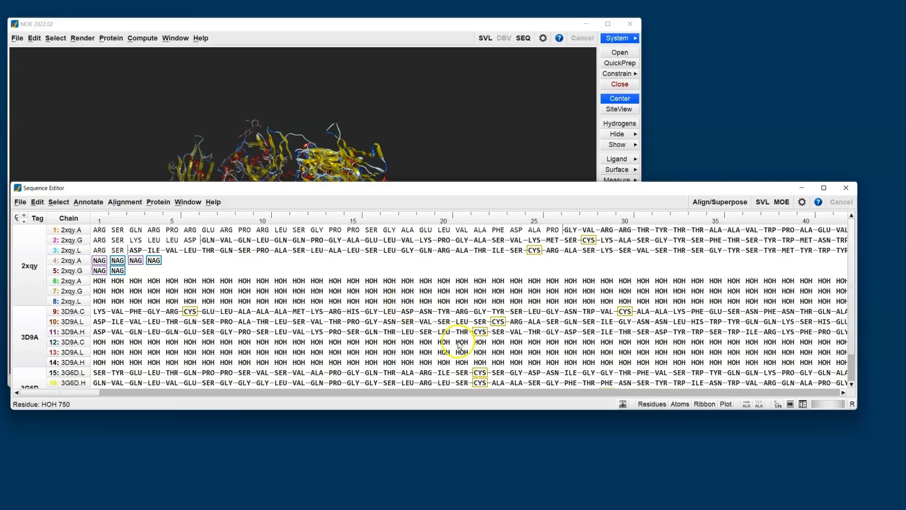
{"action": "left_click", "coordinate": [158, 202]}
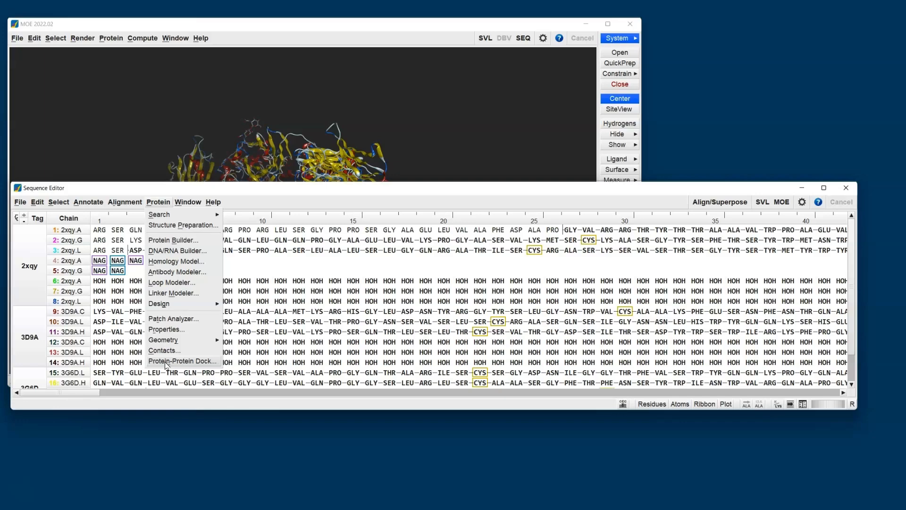
{"action": "left_click", "coordinate": [261, 190]}
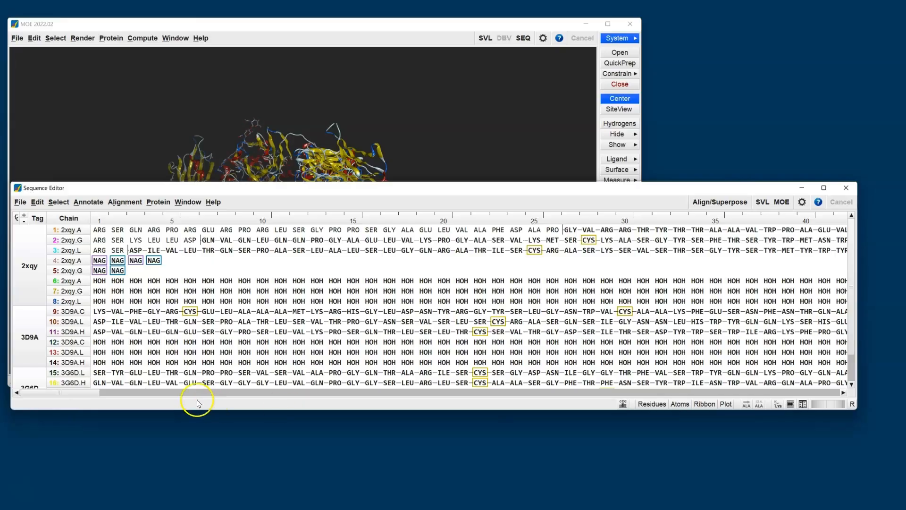
Step: Collapse the NAG, water and SO4 chains so that only the protein chains of the three structures are listed
{"action": "scroll", "coordinate": [26, 321], "scroll_direction": "down", "scroll_amount": 3}
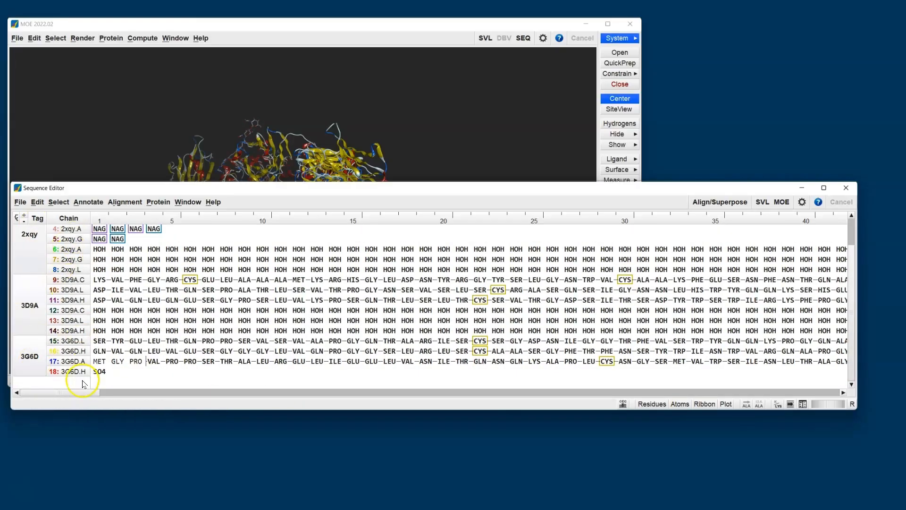
{"action": "scroll", "coordinate": [137, 372], "scroll_direction": "up", "scroll_amount": 3}
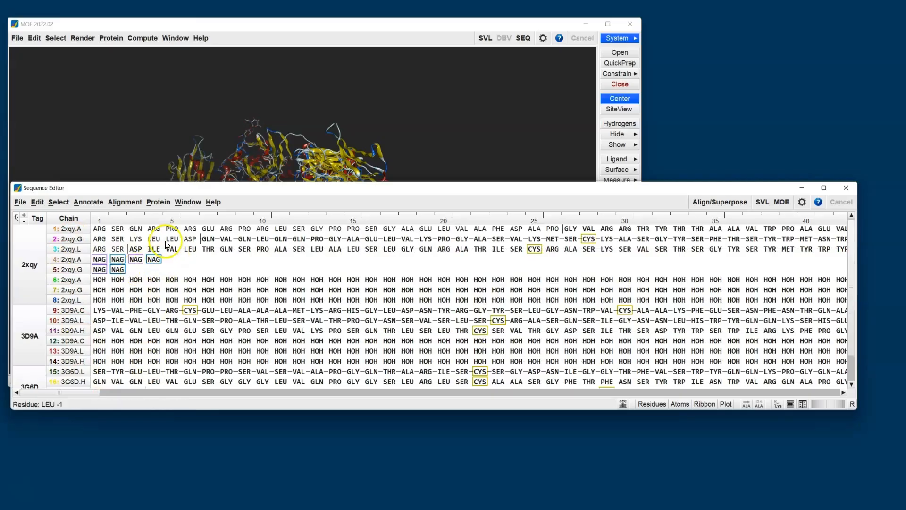
{"action": "scroll", "coordinate": [255, 281], "scroll_direction": "down", "scroll_amount": 3}
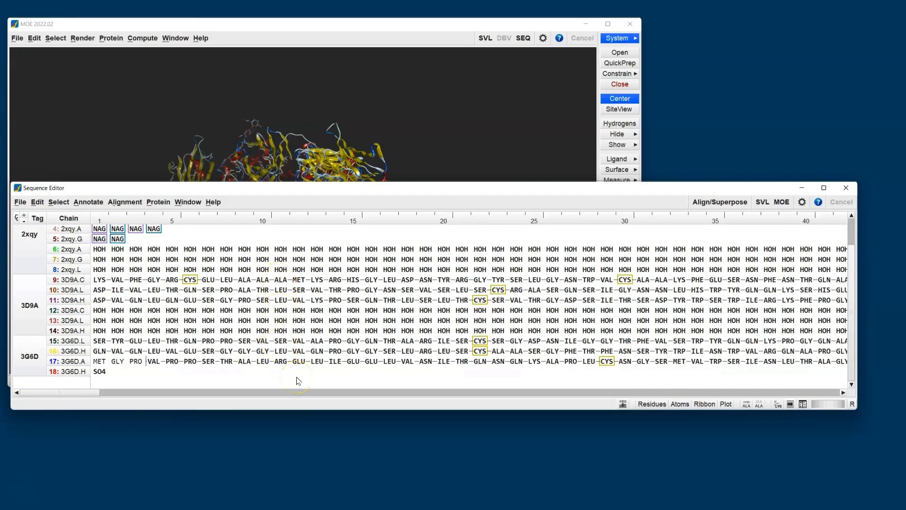
{"action": "left_click", "coordinate": [25, 223]}
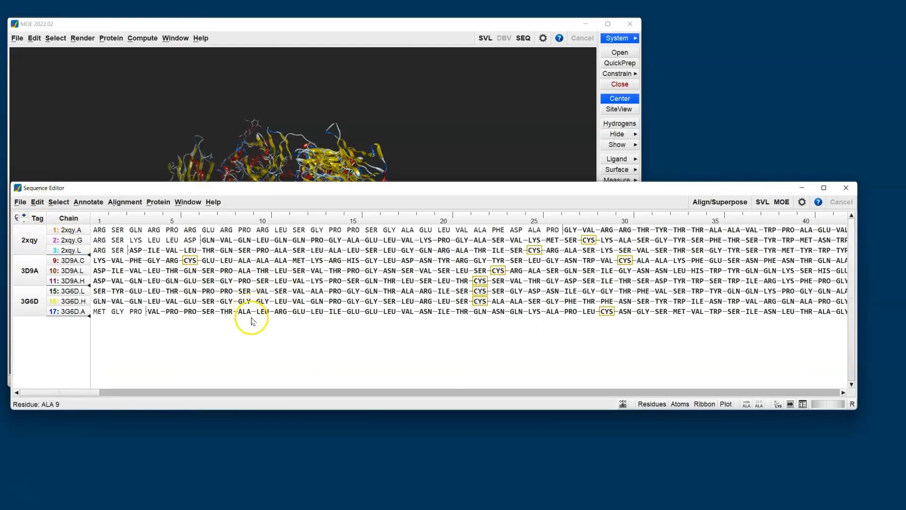
Step: Wrap the sequences over multiple lines, show single-letter residue codes and slightly enlarge the sequence text
{"action": "left_click_drag", "start_coordinate": [71, 392], "coordinate": [41, 391]}
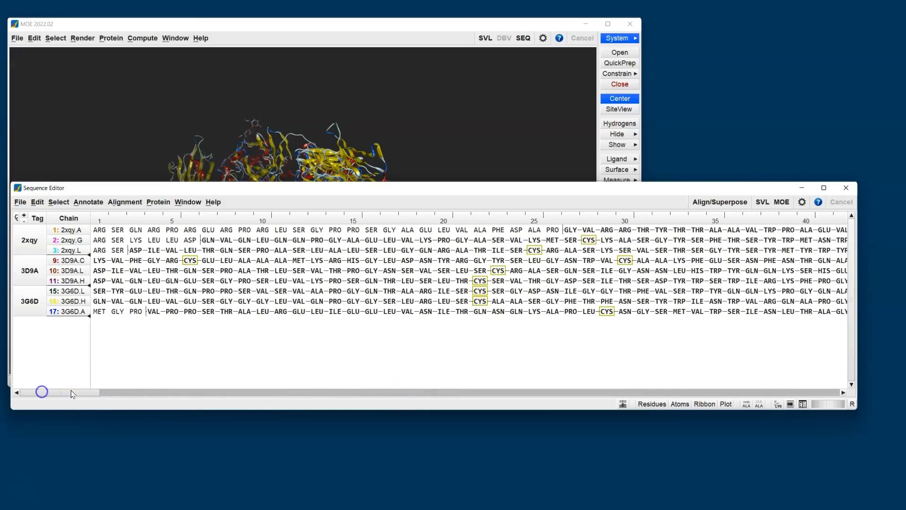
{"action": "left_click", "coordinate": [789, 404]}
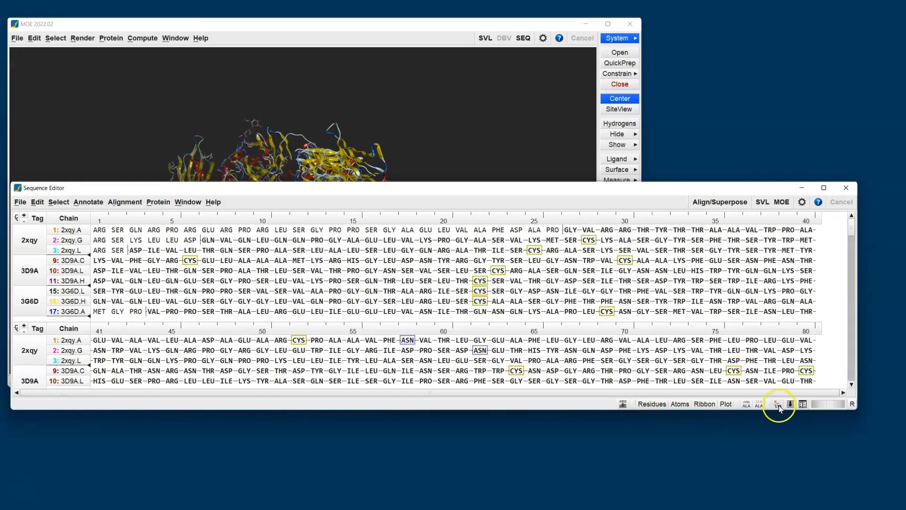
{"action": "left_click", "coordinate": [779, 404]}
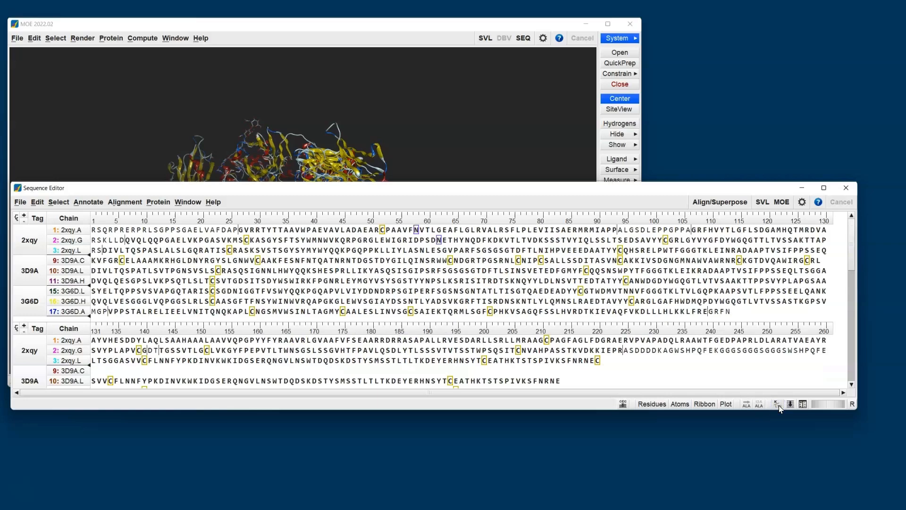
{"action": "left_click_drag", "start_coordinate": [825, 404], "coordinate": [829, 405]}
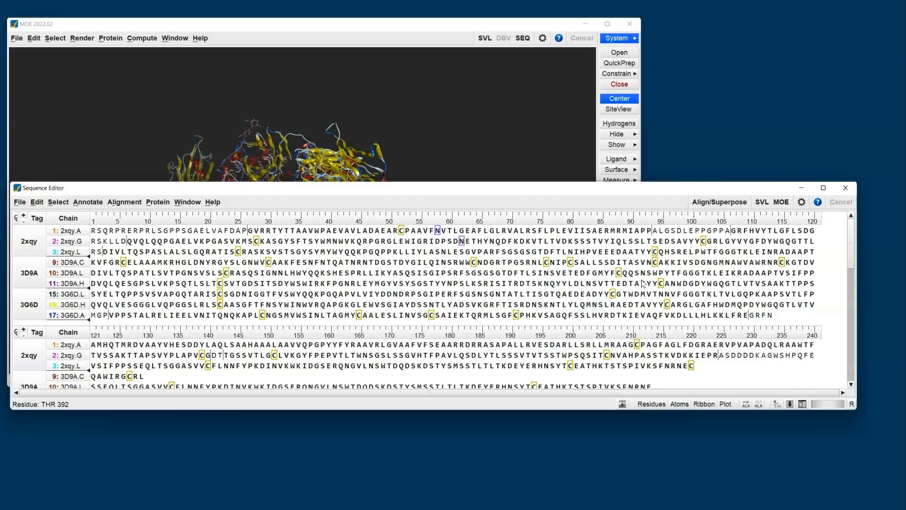
Step: Annotate the antibody chains using the IMGT scheme
{"action": "left_click", "coordinate": [91, 202]}
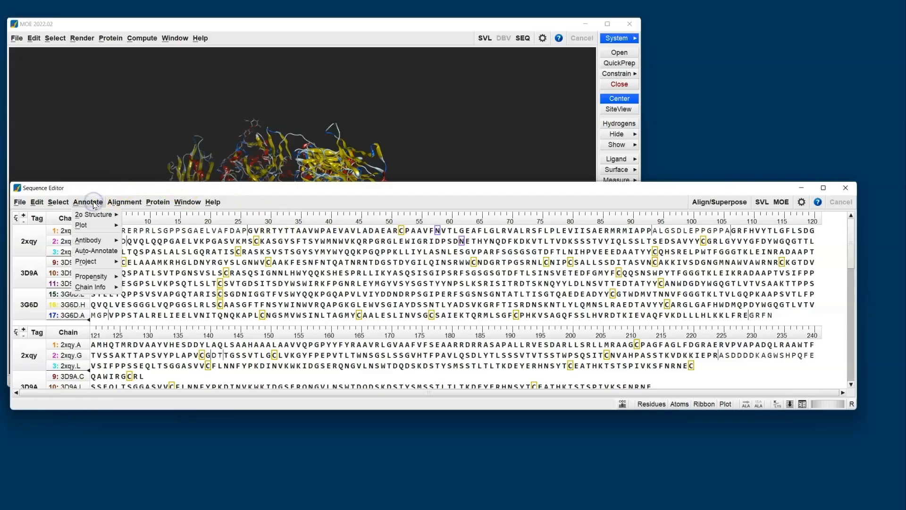
{"action": "left_click", "coordinate": [96, 241]}
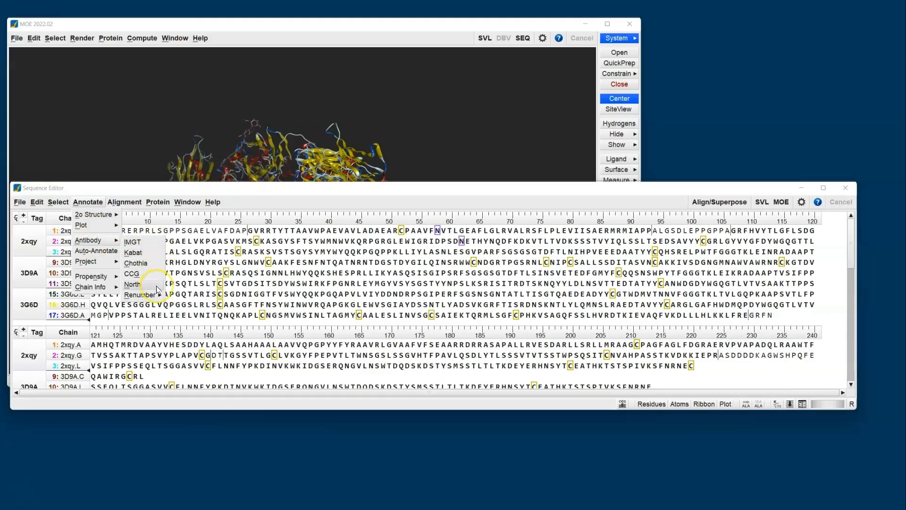
{"action": "left_click", "coordinate": [151, 243]}
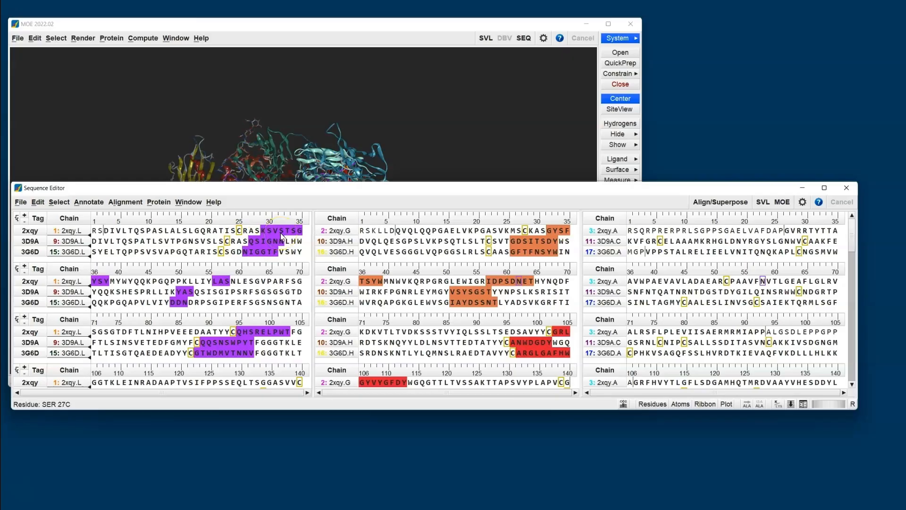
Step: Examine the highlighted light- and heavy-chain CDRs in the sequences and on the ribbons of the 3D structures
{"action": "left_click", "coordinate": [221, 341]}
{"action": "left_click", "coordinate": [493, 284]}
{"action": "left_click", "coordinate": [531, 341]}
{"action": "left_click", "coordinate": [329, 59]}
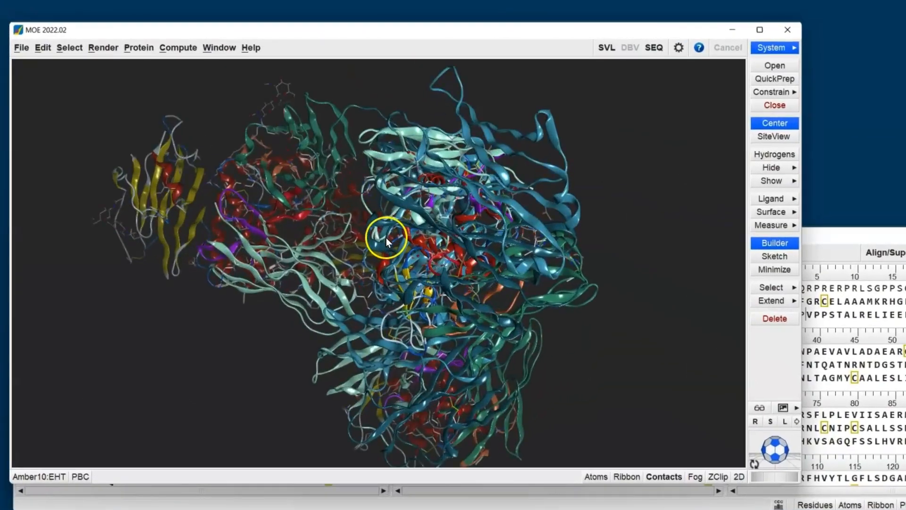
{"action": "scroll", "coordinate": [386, 237], "scroll_direction": "up", "scroll_amount": 5}
{"action": "middle_click_drag", "start_coordinate": [406, 261], "coordinate": [184, 205]}
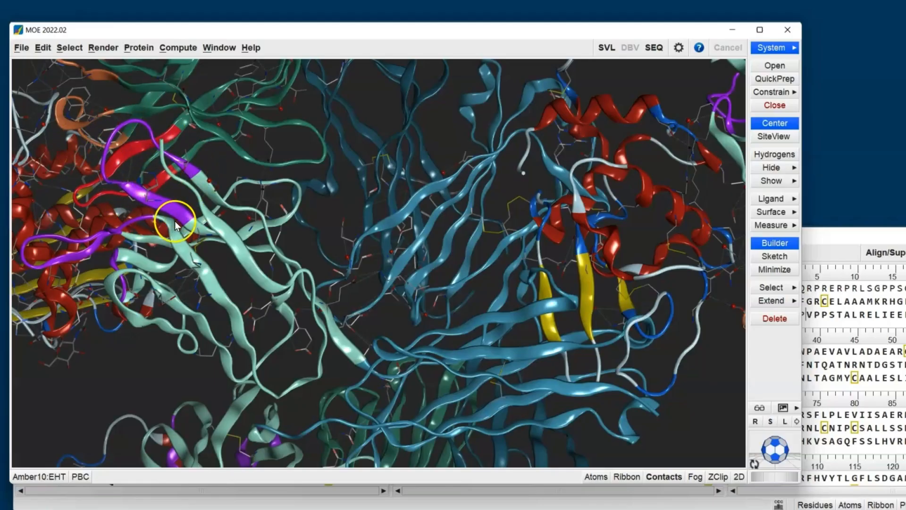
{"action": "scroll", "coordinate": [256, 258], "scroll_direction": "down", "scroll_amount": 5}
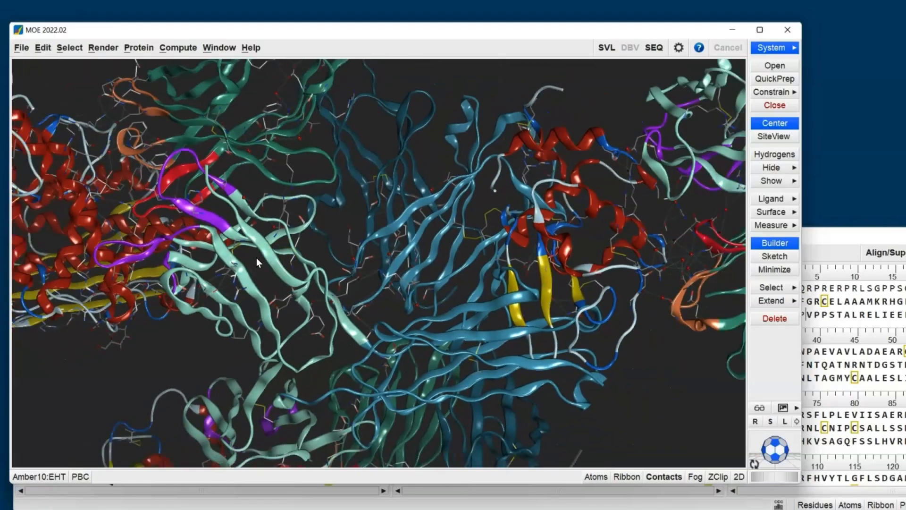
{"action": "scroll", "coordinate": [256, 258], "scroll_direction": "down", "scroll_amount": 2}
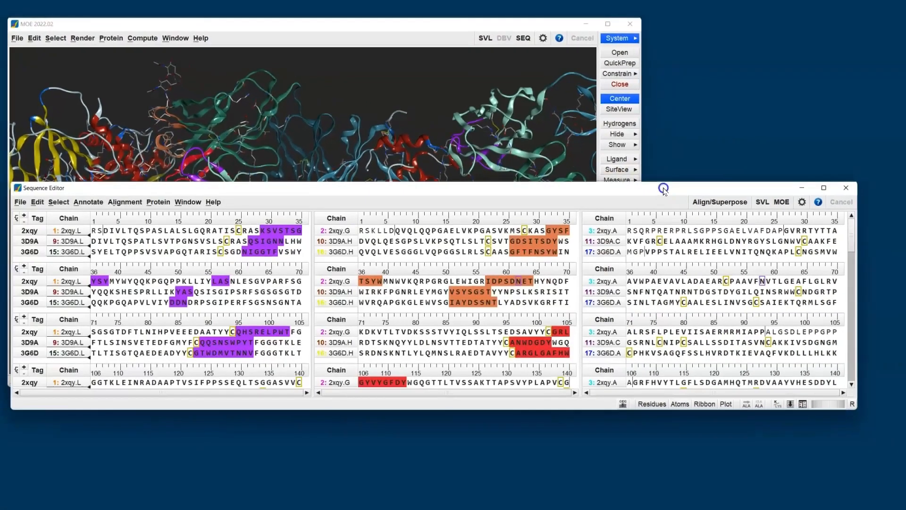
Step: Color the ribbons of the antigen chains 2xqy.A, 3D9A.C and 3G6D.A dark yellow and show them in the 3D view
{"action": "left_click", "coordinate": [604, 218]}
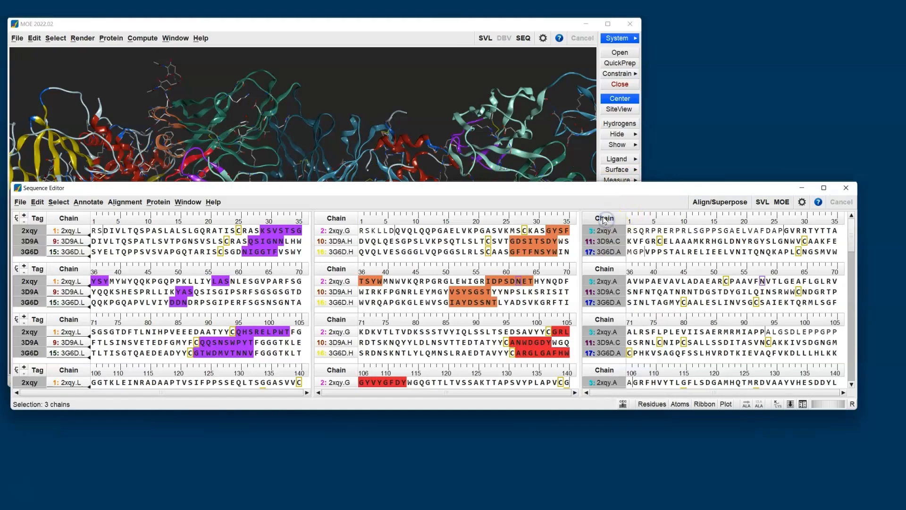
{"action": "right_click", "coordinate": [604, 219]}
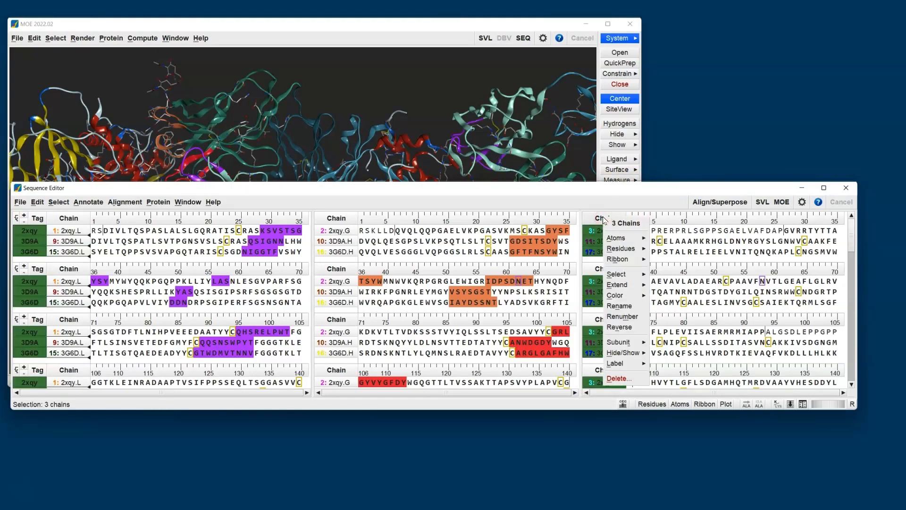
{"action": "mouse_move", "coordinate": [630, 259]}
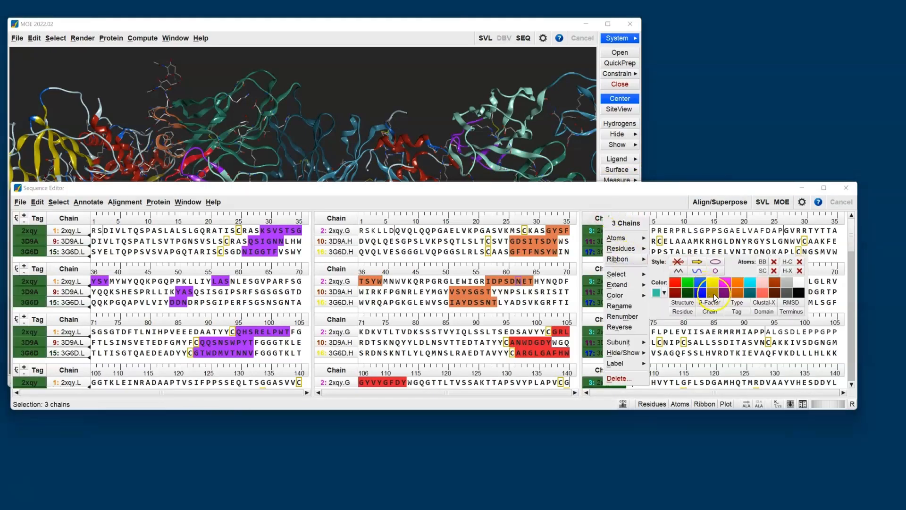
{"action": "left_click", "coordinate": [713, 294]}
{"action": "left_click", "coordinate": [414, 26]}
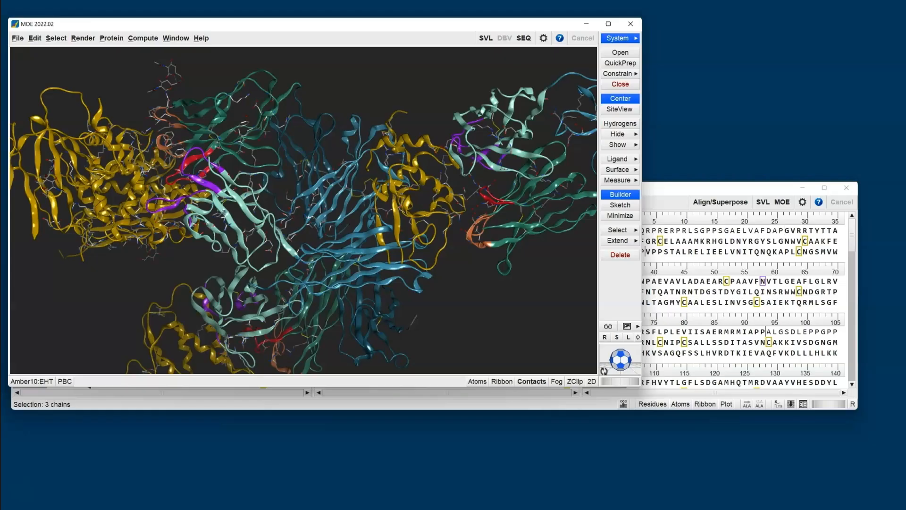
Step: Display the Similarity plot above the sequences in the Sequence Editor
{"action": "left_click", "coordinate": [623, 407]}
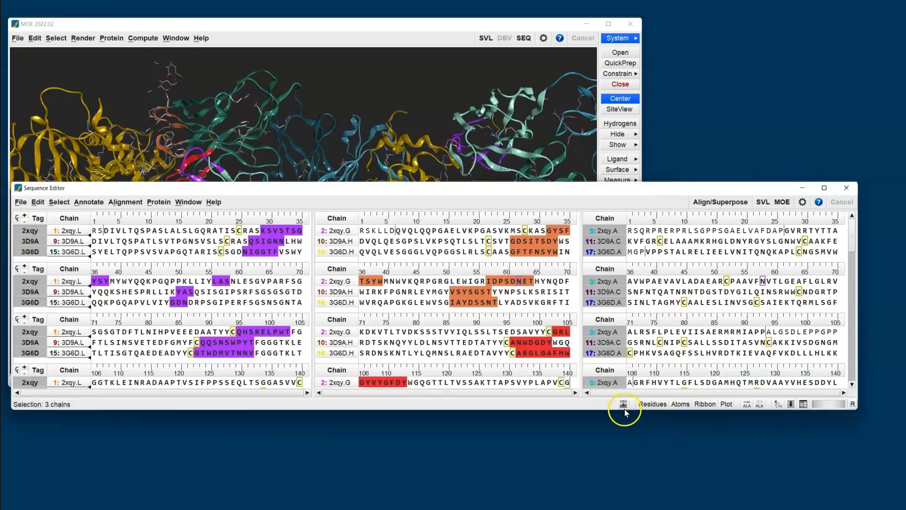
{"action": "left_click", "coordinate": [623, 407]}
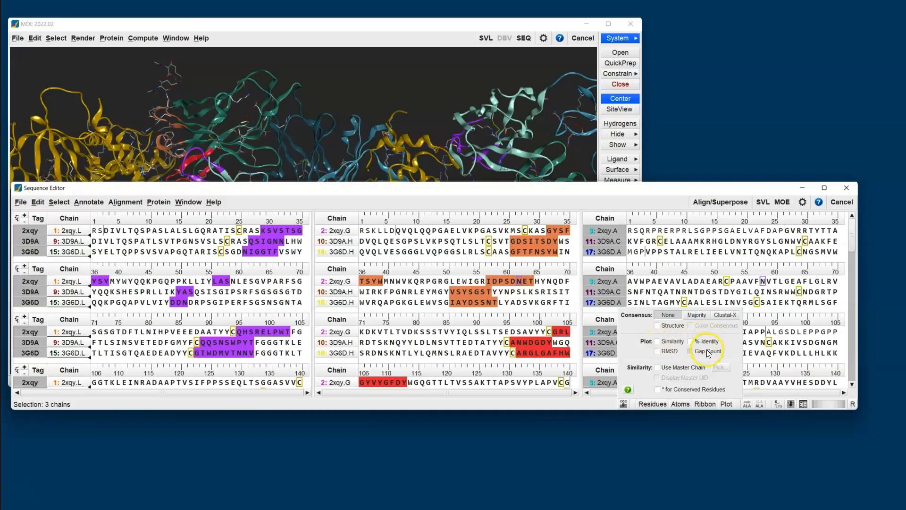
{"action": "left_click", "coordinate": [673, 343]}
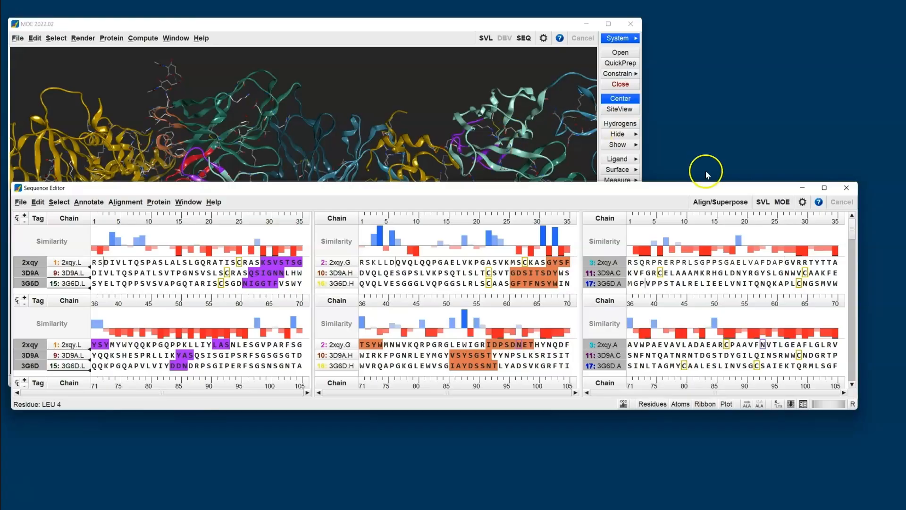
Step: Open the Align/Superpose tools and review the block and subunit options for setting up chains
{"action": "left_click", "coordinate": [719, 205]}
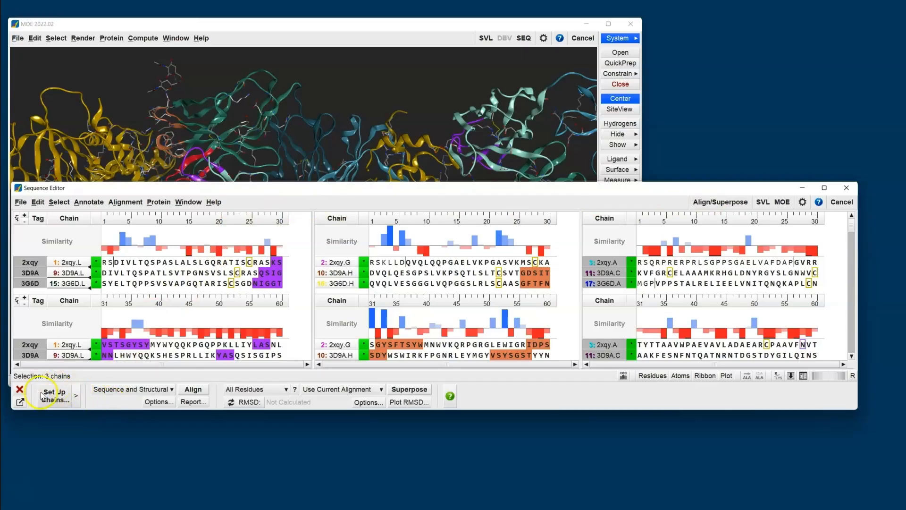
{"action": "left_click", "coordinate": [76, 399]}
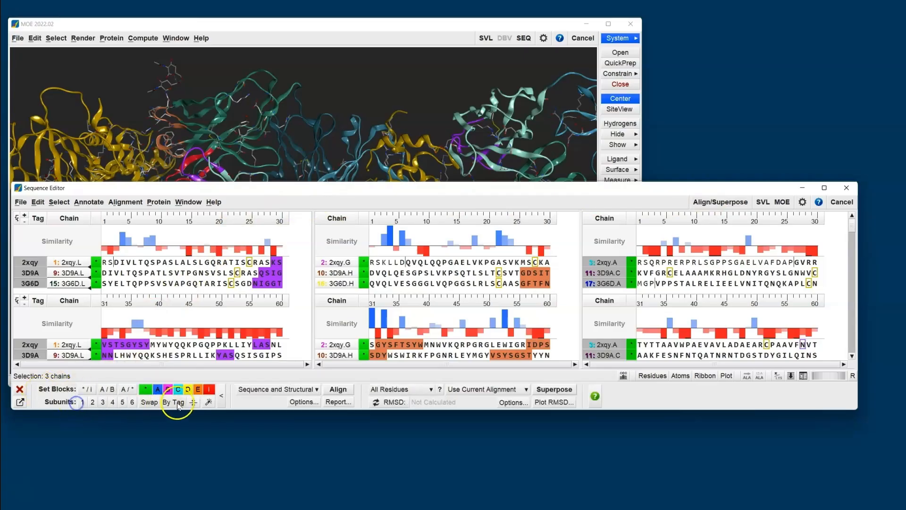
{"action": "left_click", "coordinate": [217, 399]}
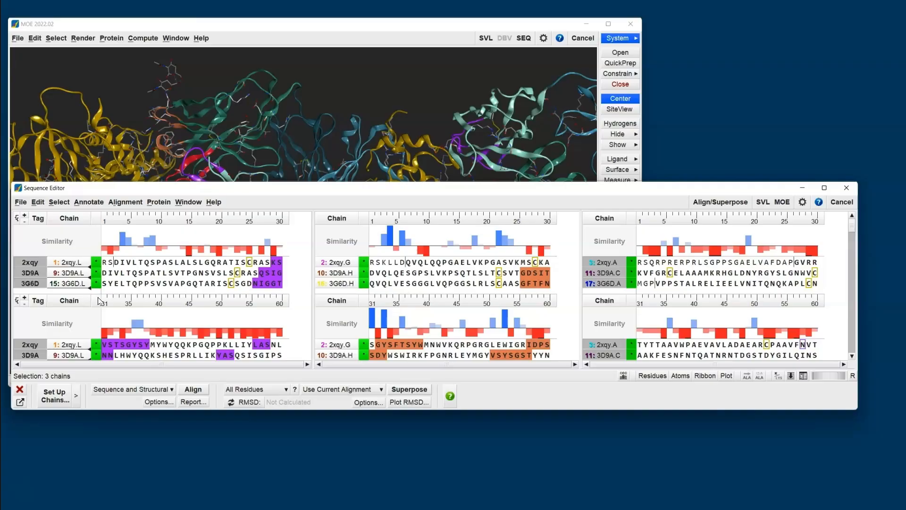
{"action": "left_click", "coordinate": [55, 400]}
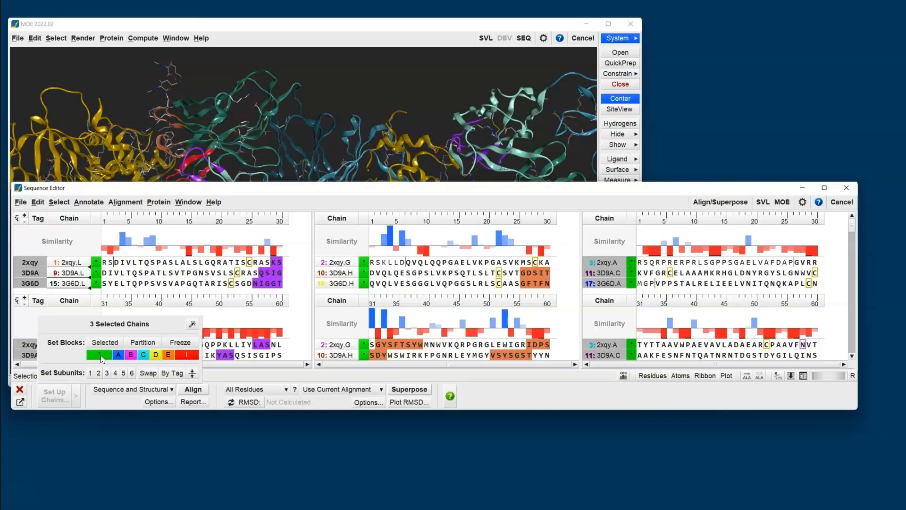
{"action": "left_click", "coordinate": [189, 361]}
{"action": "left_click", "coordinate": [157, 356]}
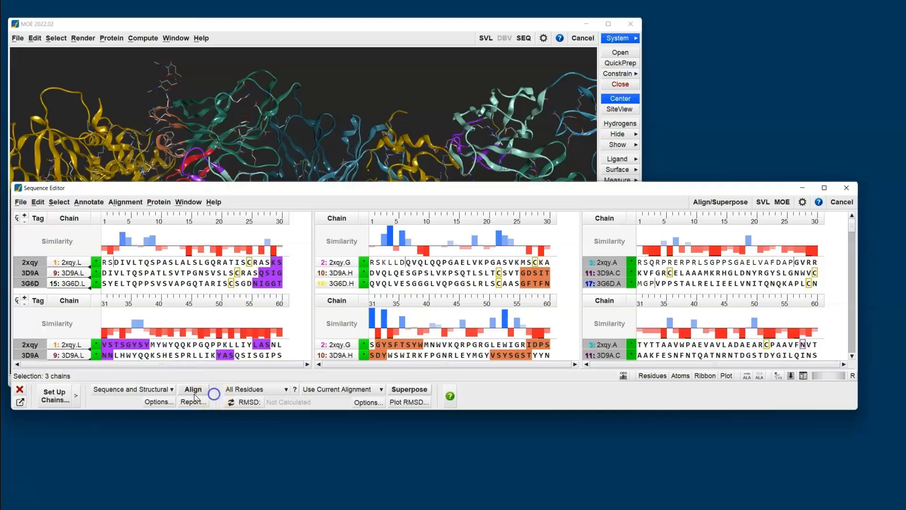
Step: Align the chains of the three structures with the Sequence Only method
{"action": "left_click", "coordinate": [152, 390]}
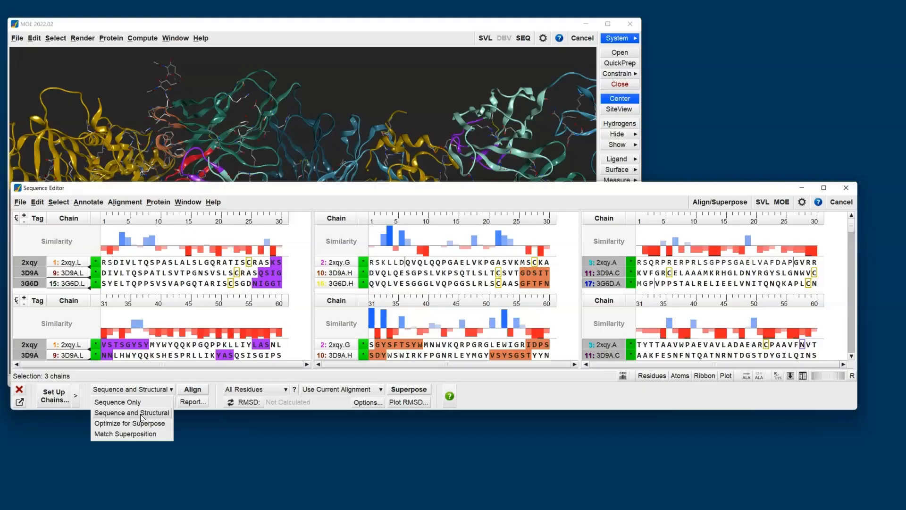
{"action": "left_click", "coordinate": [124, 401]}
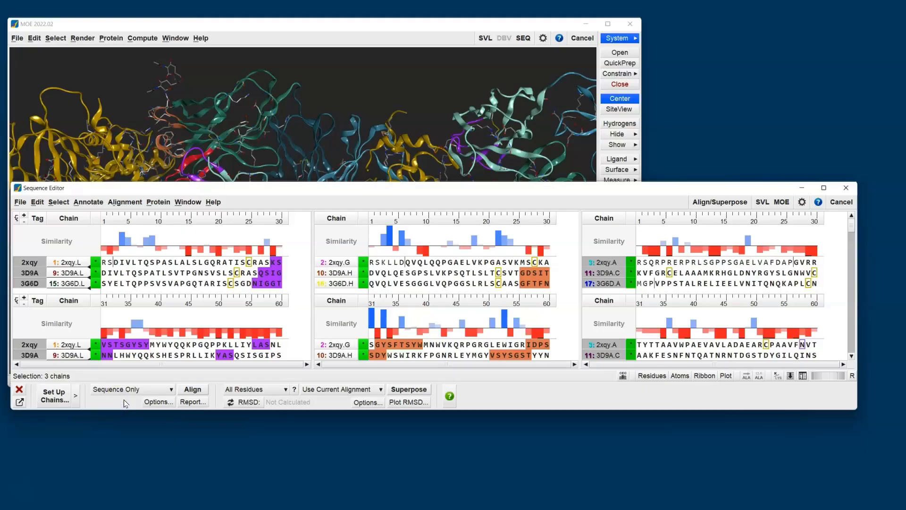
{"action": "left_click", "coordinate": [193, 389]}
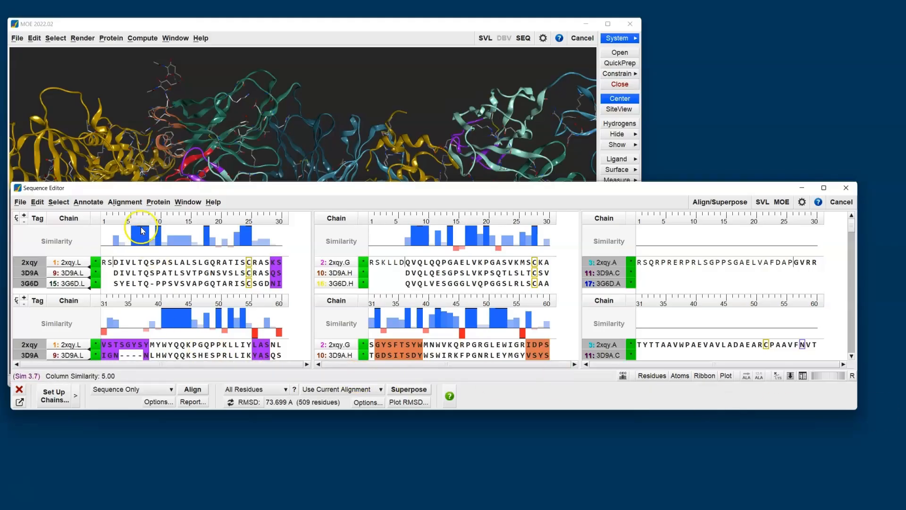
{"action": "scroll", "coordinate": [229, 269], "scroll_direction": "down", "scroll_amount": 3}
{"action": "scroll", "coordinate": [224, 283], "scroll_direction": "down", "scroll_amount": 2}
{"action": "scroll", "coordinate": [228, 295], "scroll_direction": "up", "scroll_amount": 1}
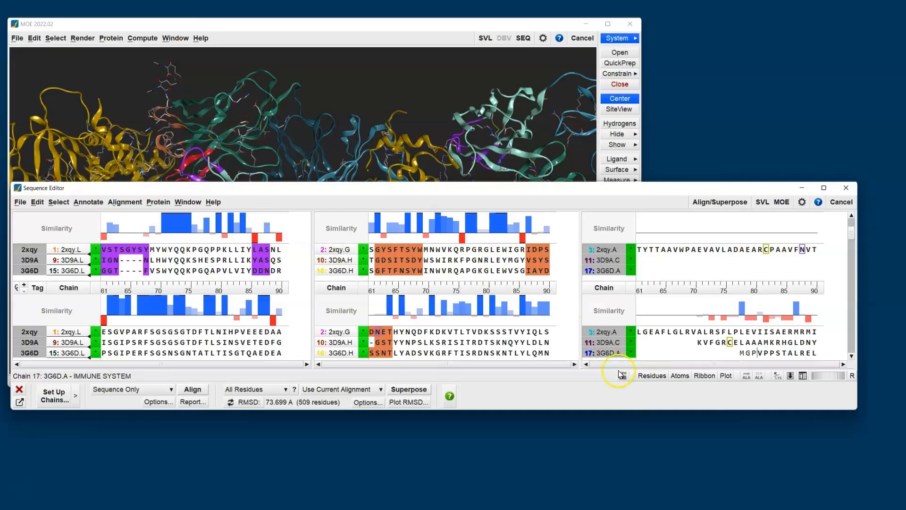
Step: Select the antigen chains 2xqy.A, 3D9A.C and 3G6D.A and assign them to the red I block
{"action": "scroll", "coordinate": [687, 310], "scroll_direction": "down", "scroll_amount": 1}
{"action": "scroll", "coordinate": [687, 310], "scroll_direction": "down", "scroll_amount": 1}
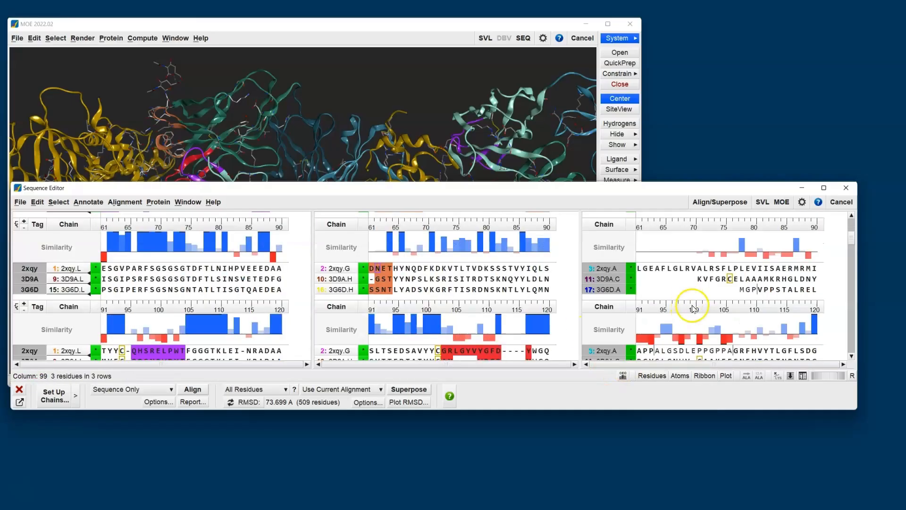
{"action": "scroll", "coordinate": [694, 319], "scroll_direction": "down", "scroll_amount": 1}
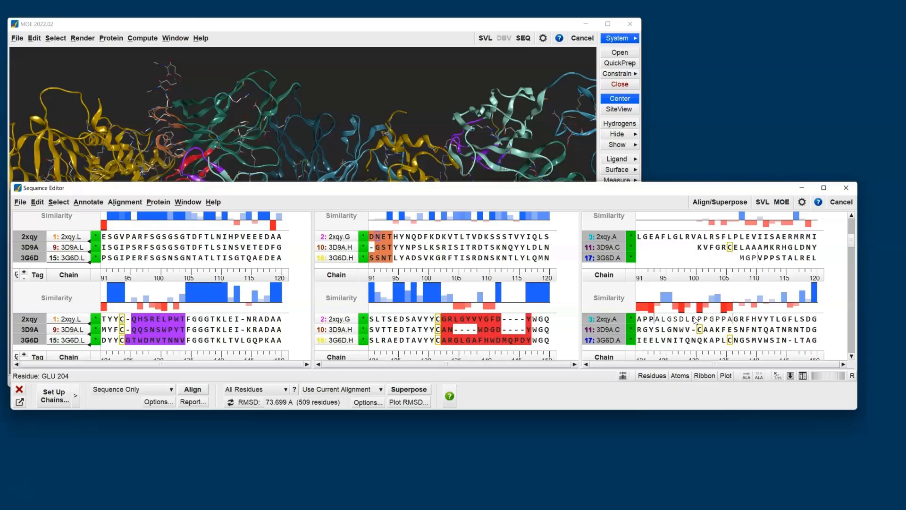
{"action": "scroll", "coordinate": [696, 320], "scroll_direction": "down", "scroll_amount": 1}
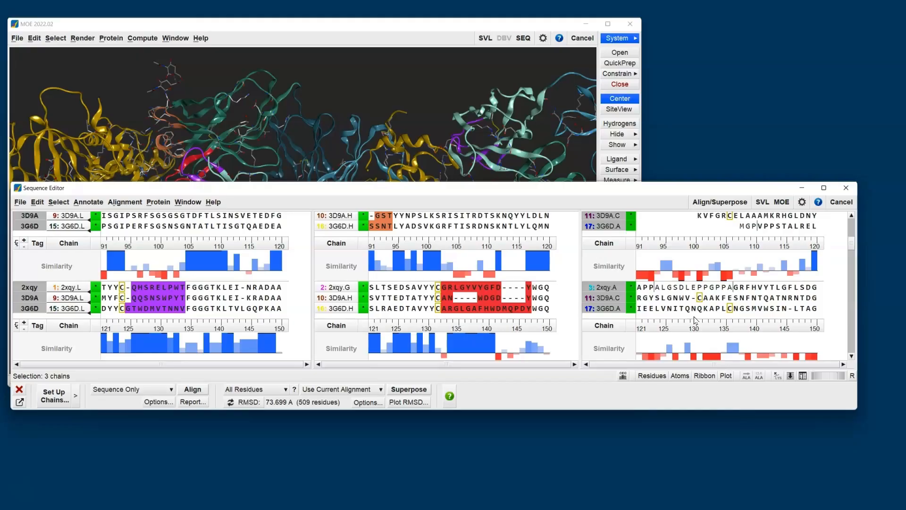
{"action": "scroll", "coordinate": [659, 247], "scroll_direction": "up", "scroll_amount": 3}
{"action": "left_click", "coordinate": [605, 217]}
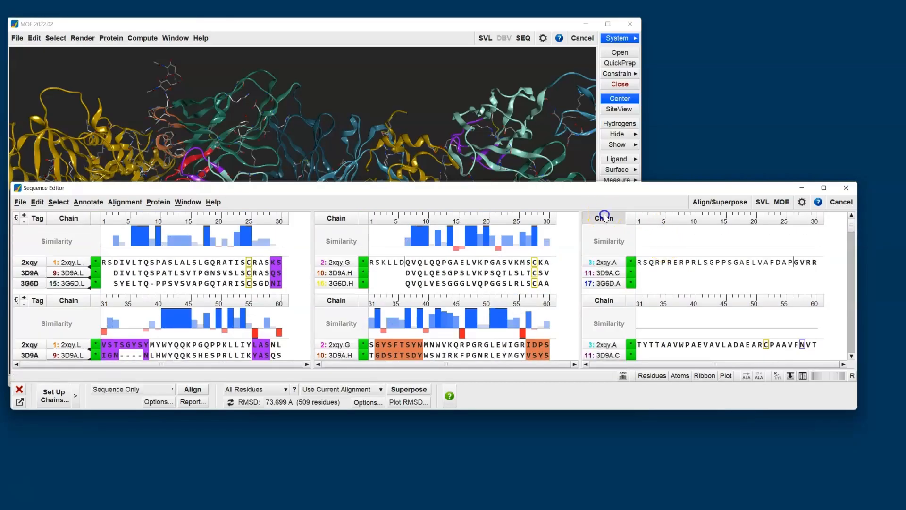
{"action": "left_click", "coordinate": [605, 218]}
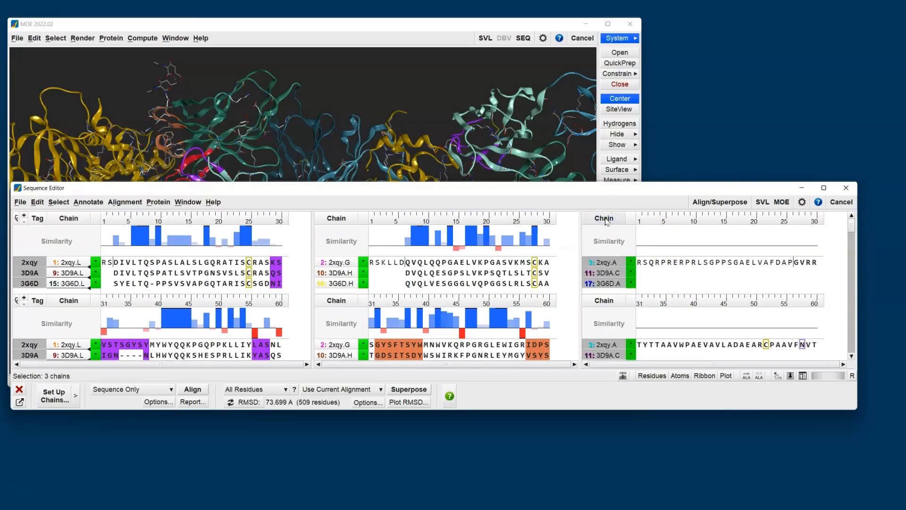
{"action": "left_click", "coordinate": [52, 399]}
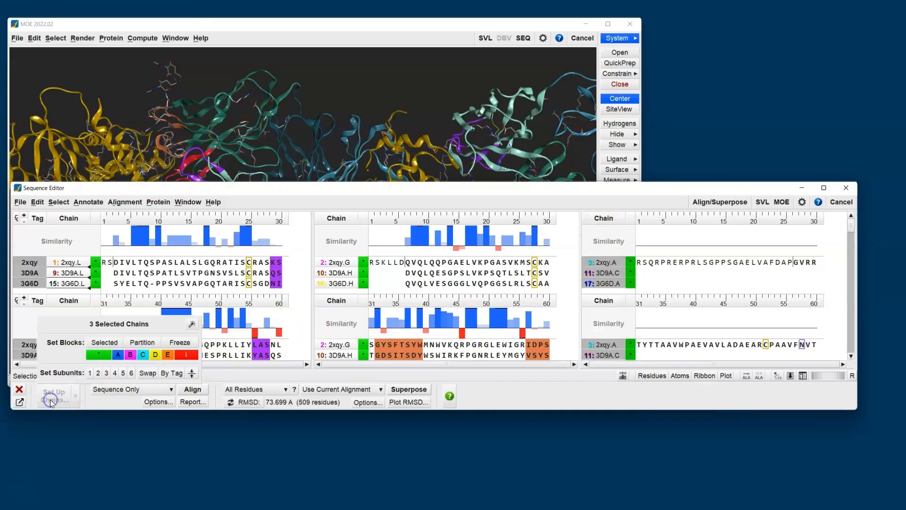
{"action": "left_click", "coordinate": [186, 353]}
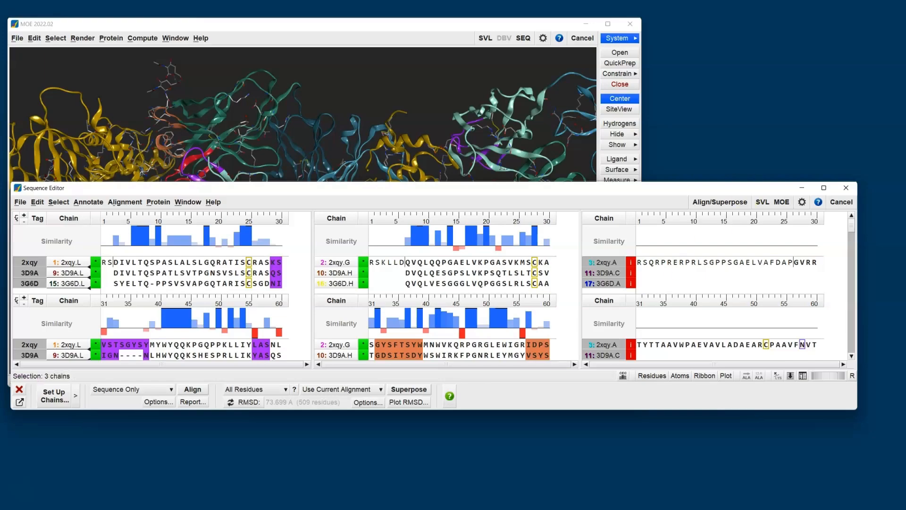
Step: Superpose the three structures on All Residues using the current alignment, then inspect the overlay and its RMSD
{"action": "left_click", "coordinate": [411, 389]}
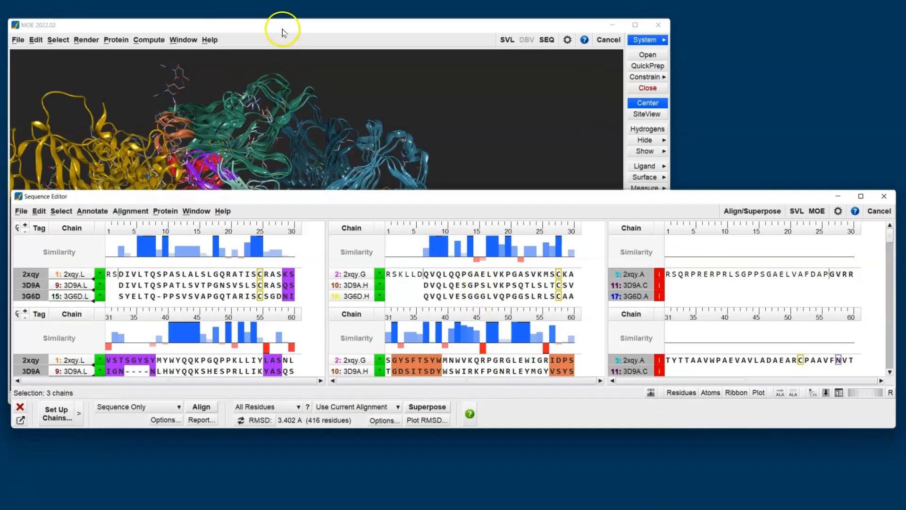
{"action": "left_click", "coordinate": [271, 29]}
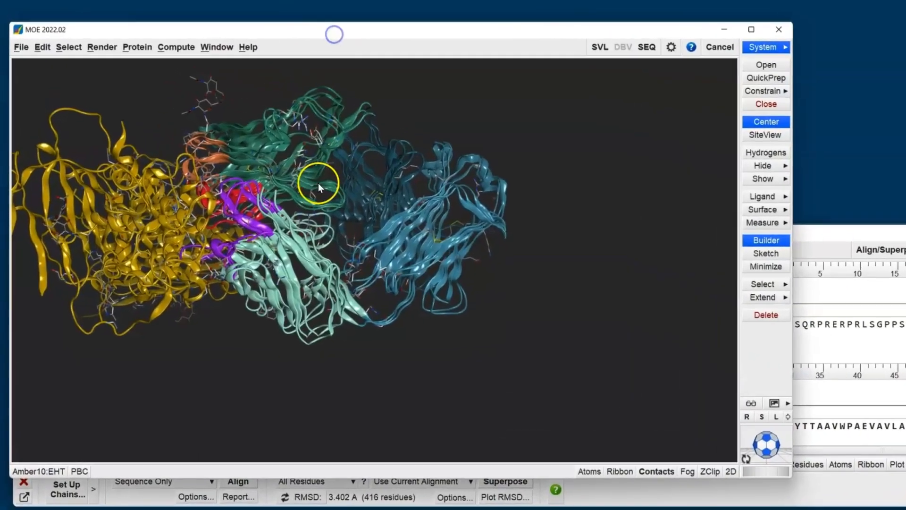
{"action": "middle_click_drag", "start_coordinate": [270, 216], "coordinate": [463, 290], "text": "shift"}
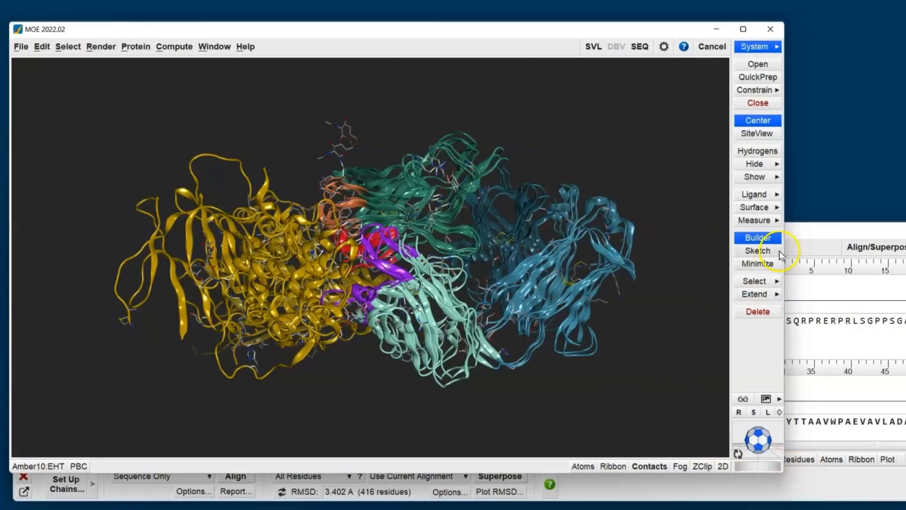
{"action": "left_click", "coordinate": [820, 235]}
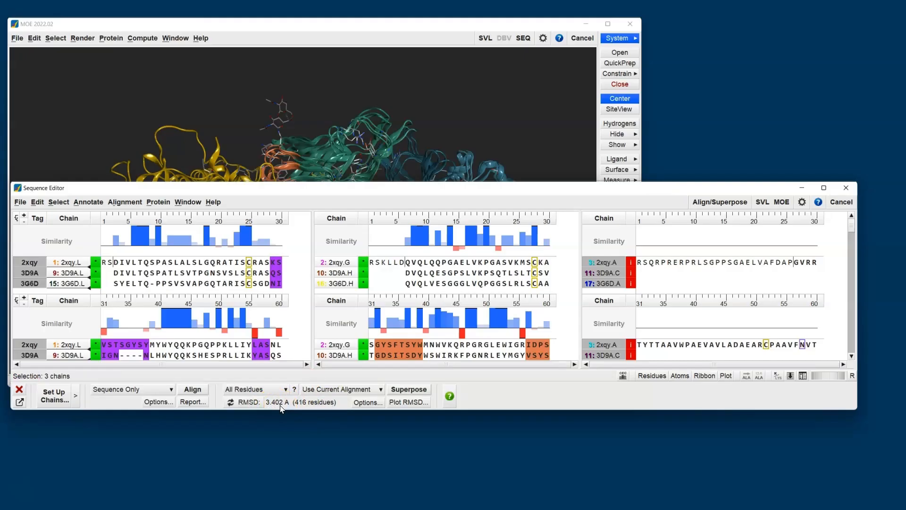
{"action": "left_click", "coordinate": [274, 404]}
{"action": "left_click", "coordinate": [324, 31]}
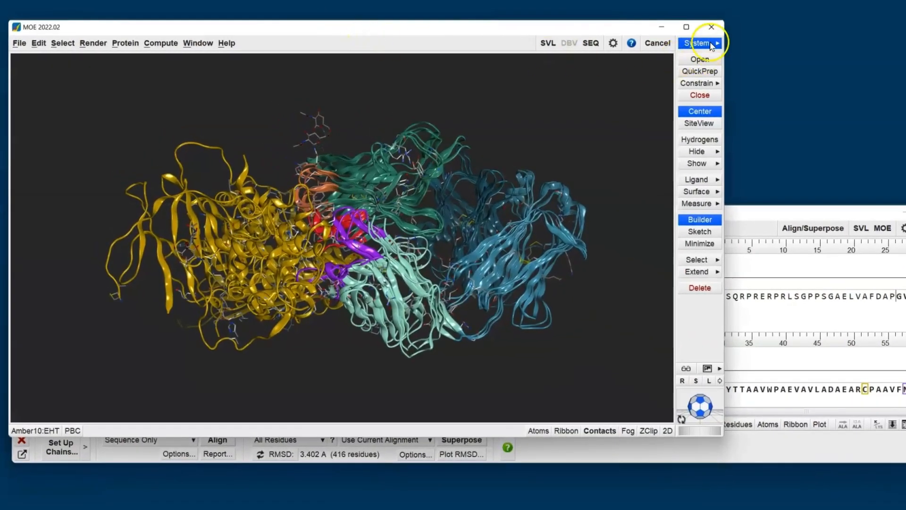
Step: Open the System Manager, expand the annotation sets and briefly select the Fab_FR set to see its residues in 3D
{"action": "left_click", "coordinate": [710, 44]}
{"action": "left_click", "coordinate": [871, 117]}
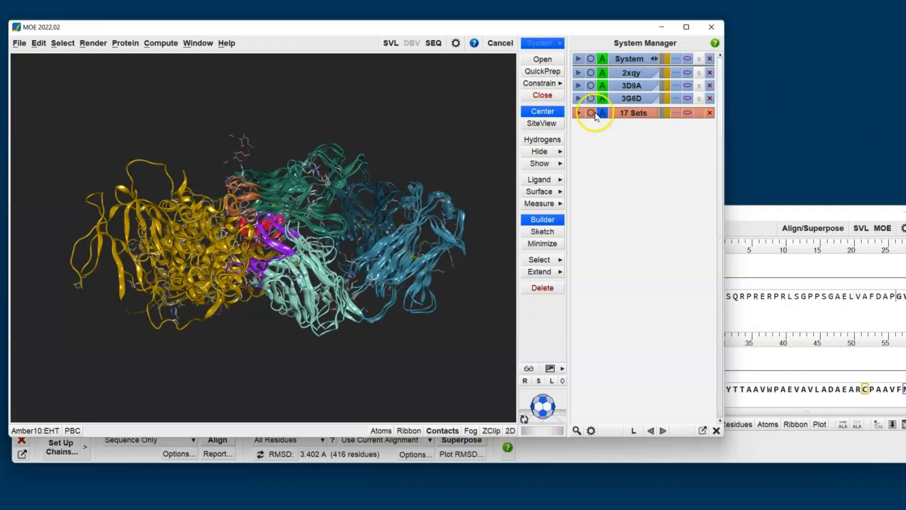
{"action": "left_click", "coordinate": [577, 113]}
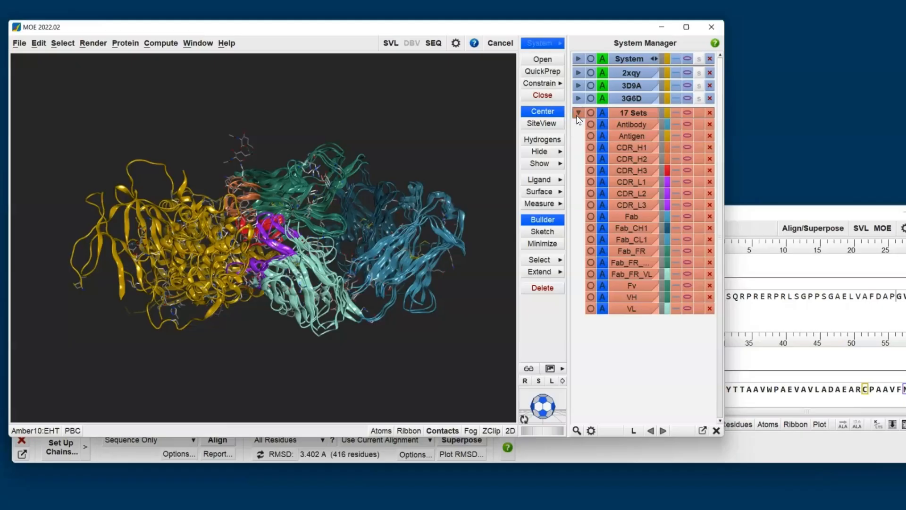
{"action": "left_click", "coordinate": [644, 197]}
{"action": "left_click", "coordinate": [590, 251]}
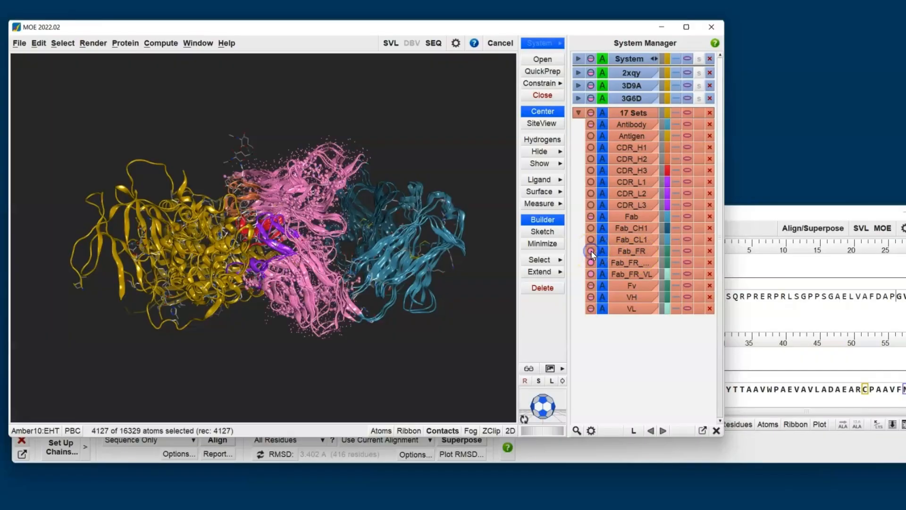
{"action": "scroll", "coordinate": [338, 208], "scroll_direction": "up", "scroll_amount": 5}
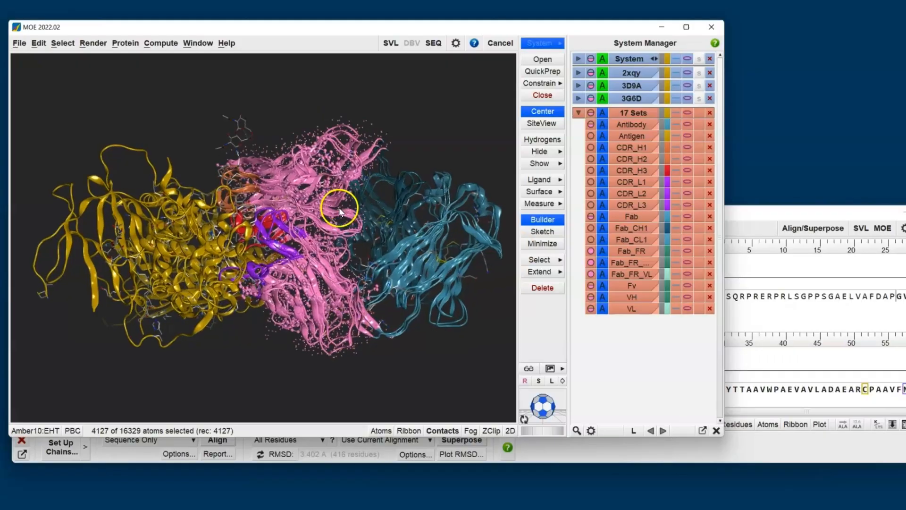
{"action": "left_click", "coordinate": [591, 251]}
Step: Superpose the structures on the Fab_FR residue set using the current alignment and check the RMSD
{"action": "left_click", "coordinate": [751, 219]}
{"action": "left_click", "coordinate": [261, 389]}
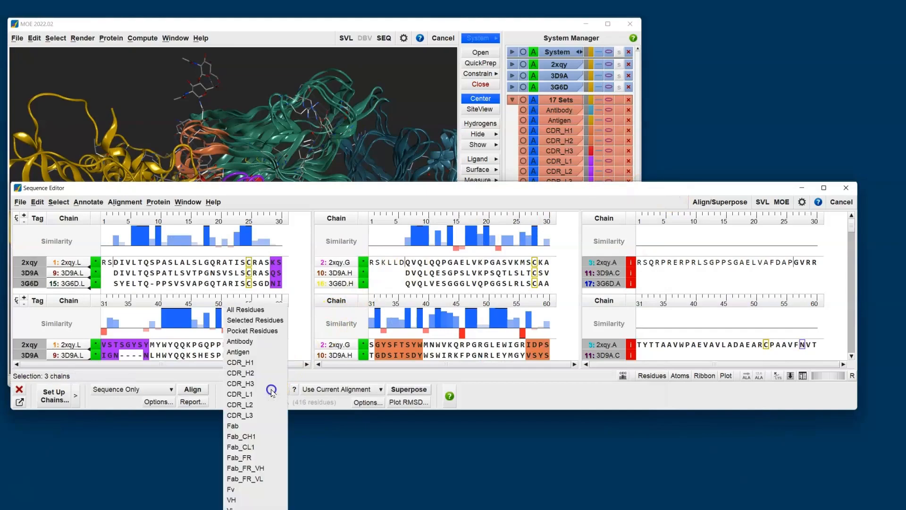
{"action": "left_click", "coordinate": [258, 457]}
{"action": "left_click", "coordinate": [408, 389]}
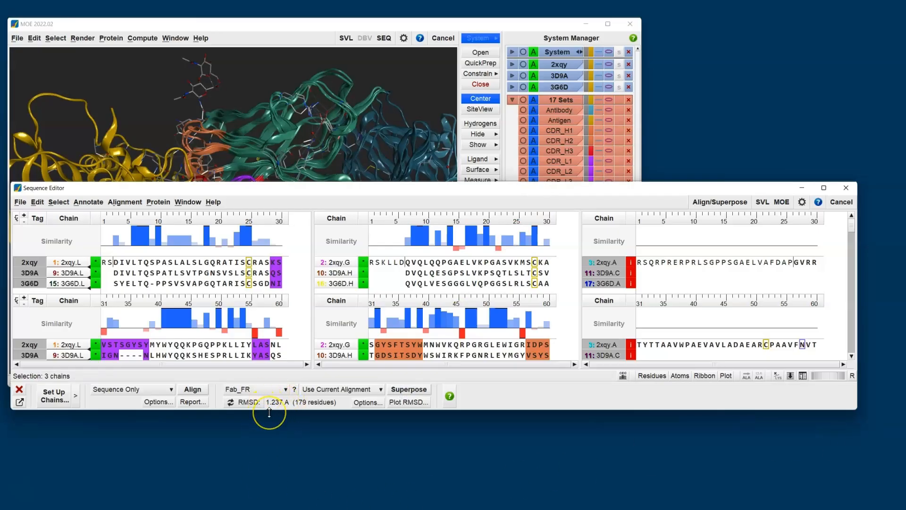
{"action": "left_click", "coordinate": [284, 411]}
Step: Review the superposition options for atom sets, weights and actions
{"action": "left_click", "coordinate": [366, 402]}
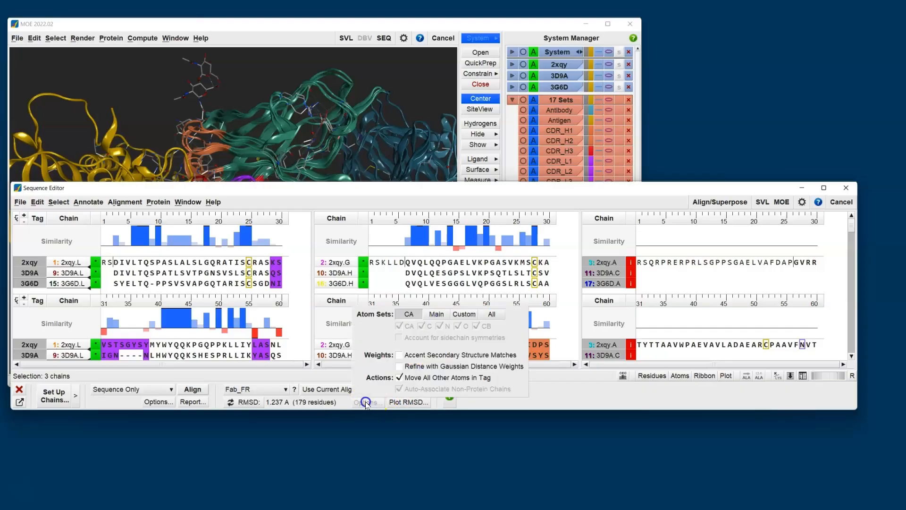
{"action": "left_click", "coordinate": [418, 356]}
{"action": "left_click", "coordinate": [876, 99]}
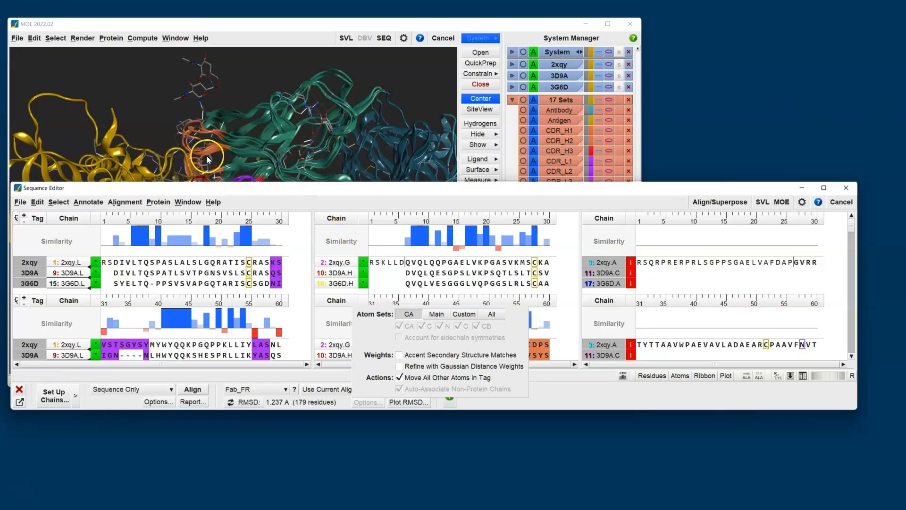
Step: Inspect the superposed framework regions and CDR loops in the 3D view, briefly selecting the Fab_FR set
{"action": "left_click", "coordinate": [254, 29]}
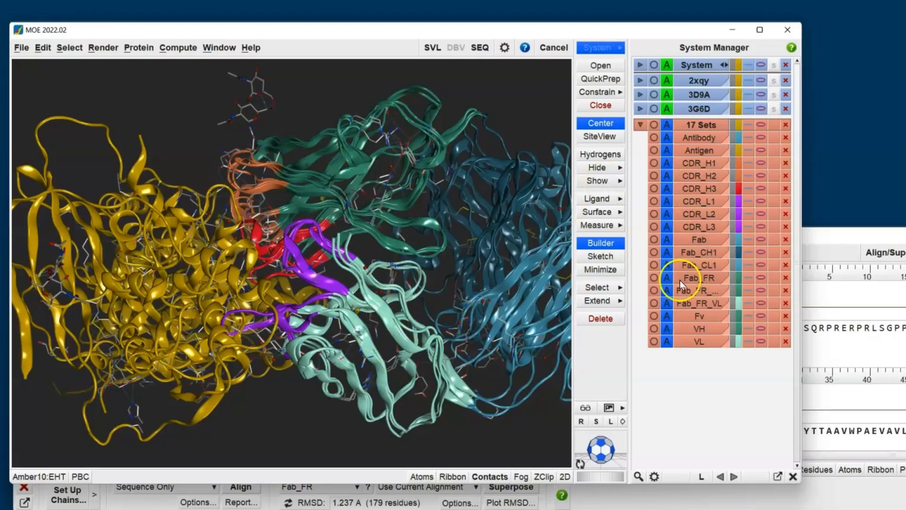
{"action": "left_click", "coordinate": [656, 278]}
{"action": "left_click", "coordinate": [656, 277]}
{"action": "scroll", "coordinate": [329, 159], "scroll_direction": "up", "scroll_amount": 3}
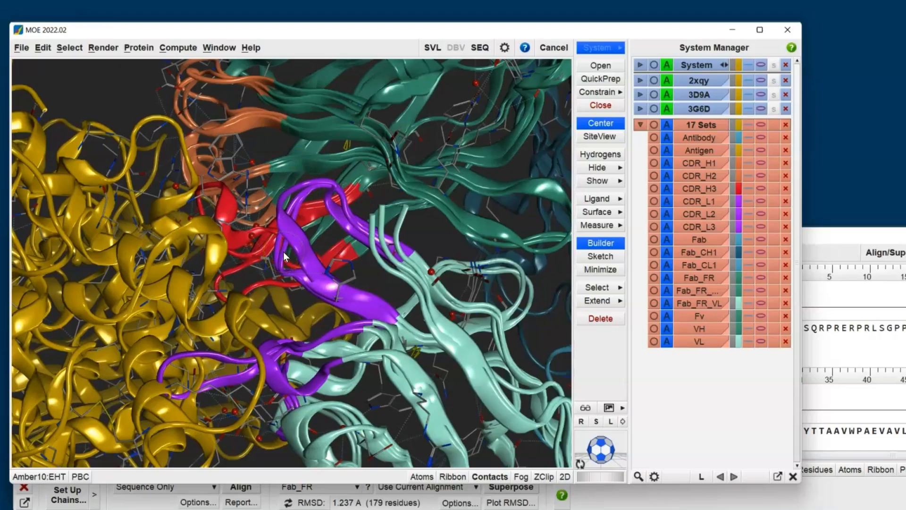
{"action": "middle_click_drag", "start_coordinate": [283, 251], "coordinate": [52, 237]}
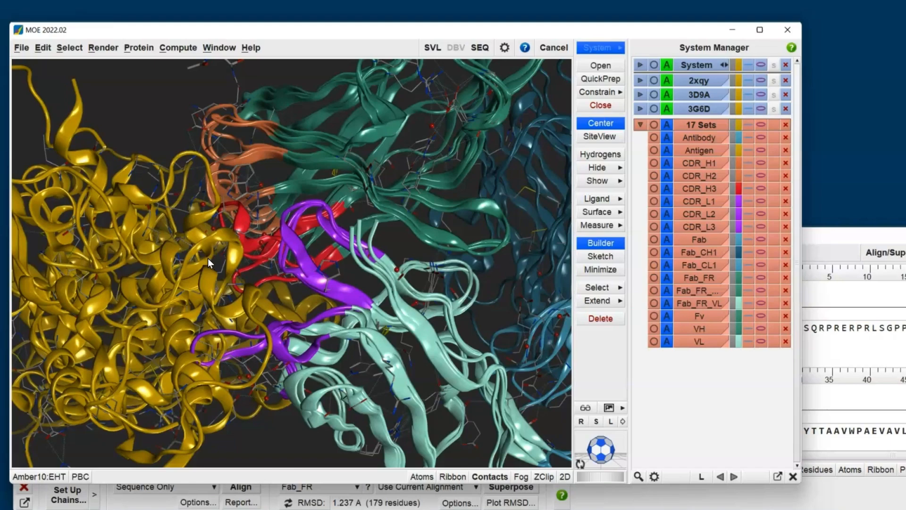
Step: Display the similarity dendrogram beside the sequences in the Sequence Editor and restrict it to selected chains
{"action": "left_click", "coordinate": [828, 237]}
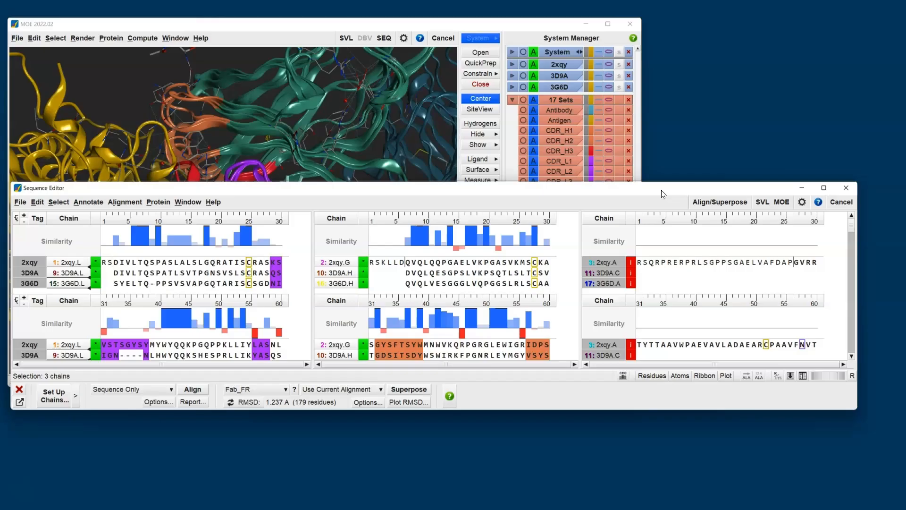
{"action": "left_click", "coordinate": [17, 219]}
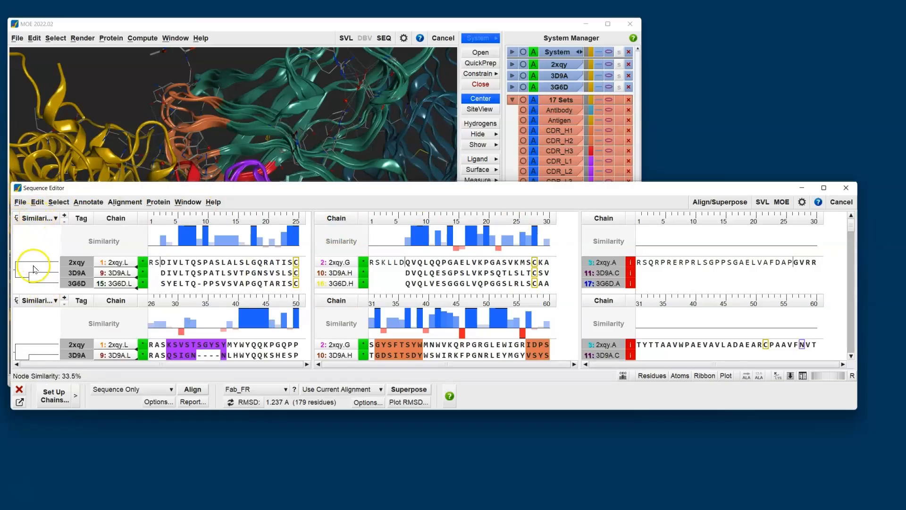
{"action": "mouse_move", "coordinate": [41, 285]}
{"action": "left_click", "coordinate": [37, 218]}
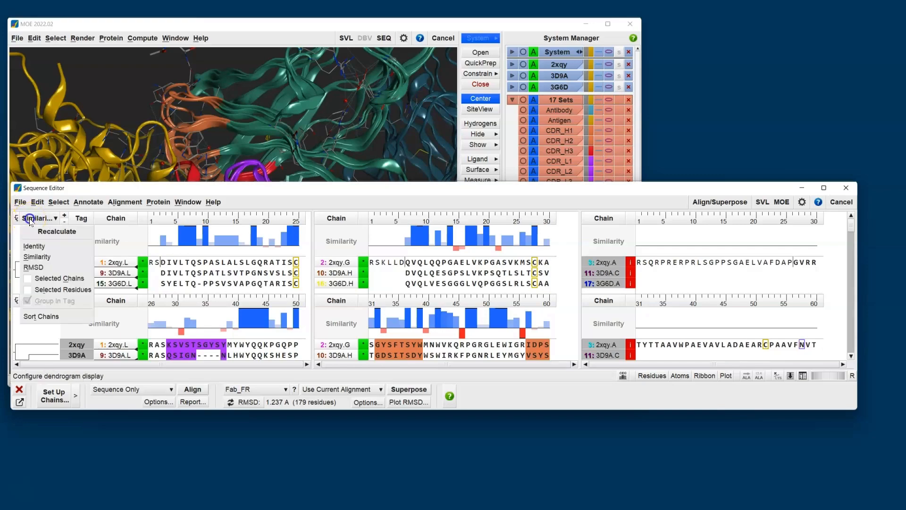
{"action": "left_click", "coordinate": [50, 280]}
{"action": "left_click", "coordinate": [44, 250]}
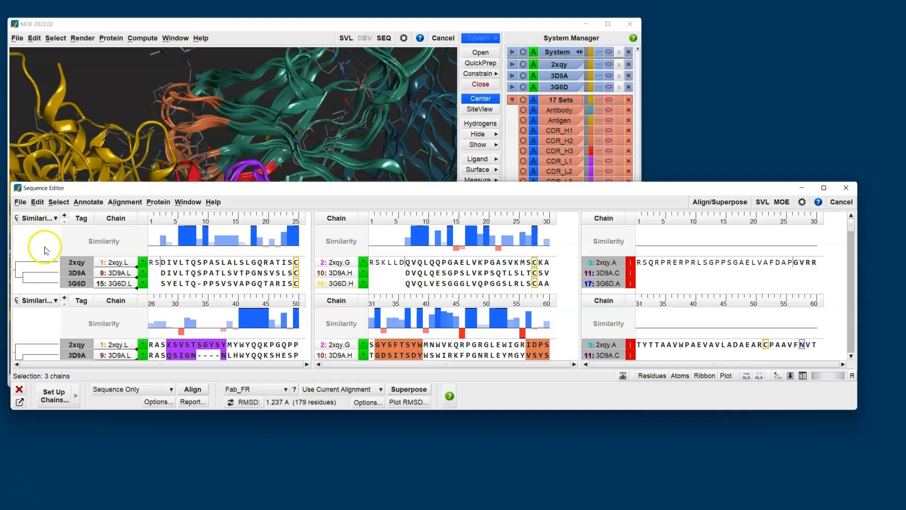
Step: Select the light and heavy chains of all three structures and switch the dendrogram to RMSD
{"action": "left_click", "coordinate": [115, 218]}
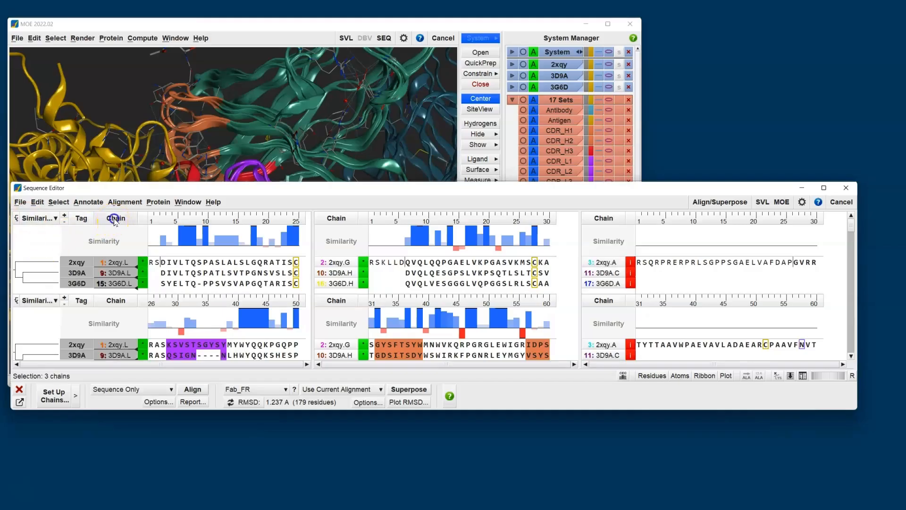
{"action": "left_click", "coordinate": [336, 218]}
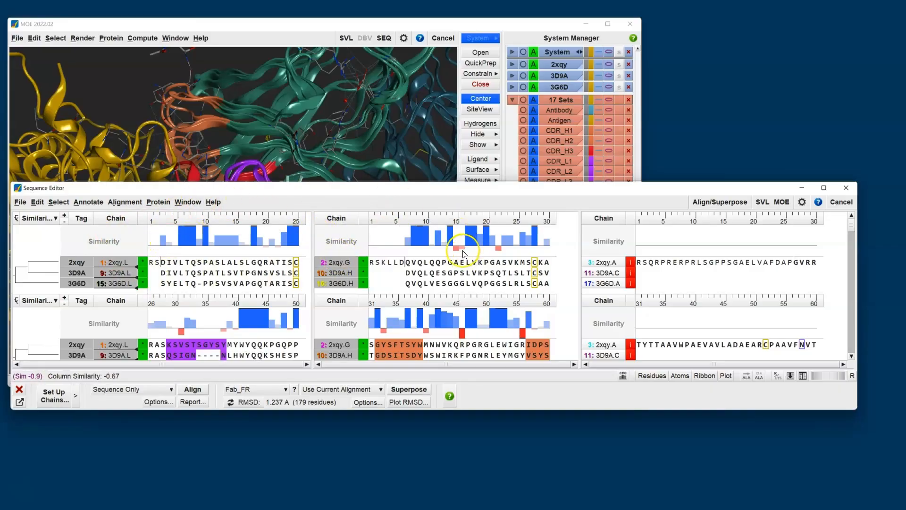
{"action": "left_click", "coordinate": [46, 275]}
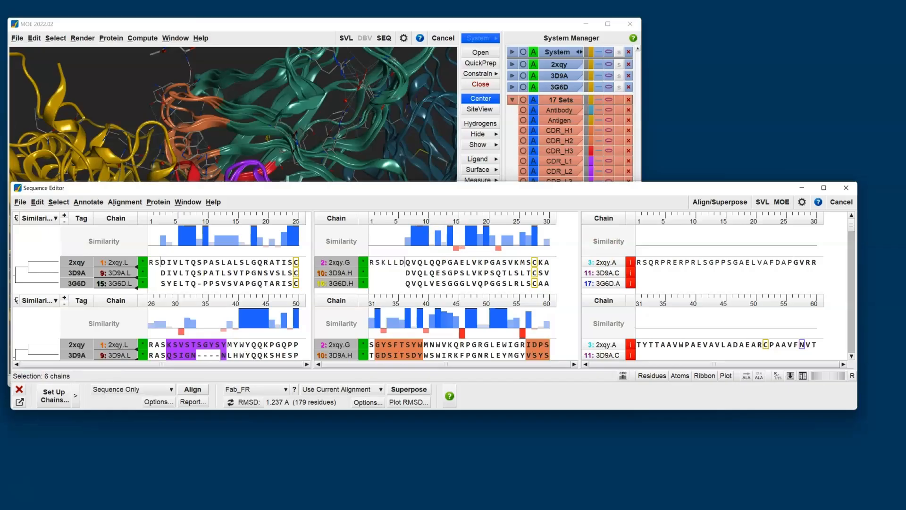
{"action": "left_click", "coordinate": [48, 218]}
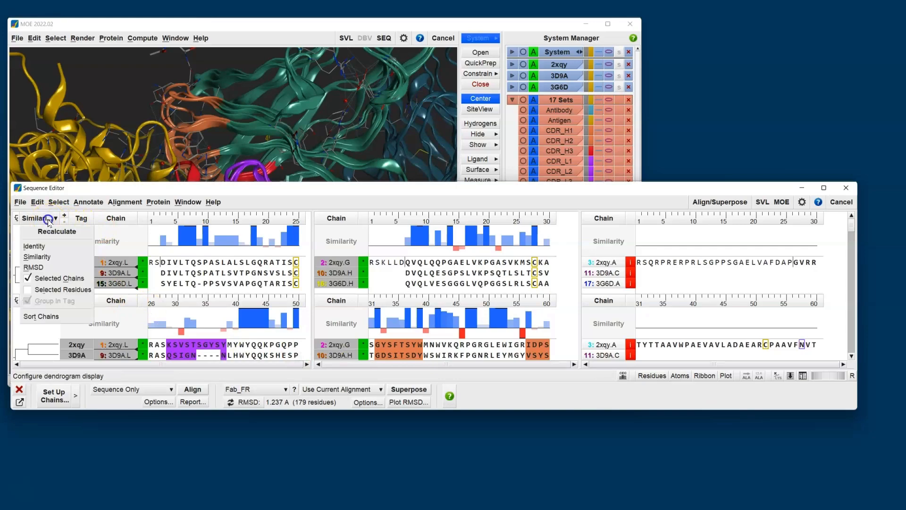
{"action": "left_click", "coordinate": [52, 268]}
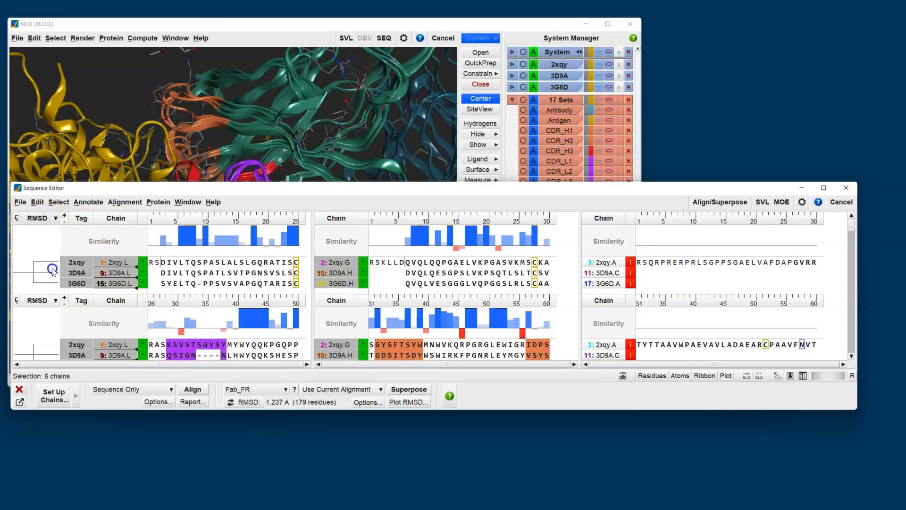
Step: Restrict the RMSD dendrogram to selected residues and select the residues of the Fab_FR set
{"action": "left_click", "coordinate": [42, 219]}
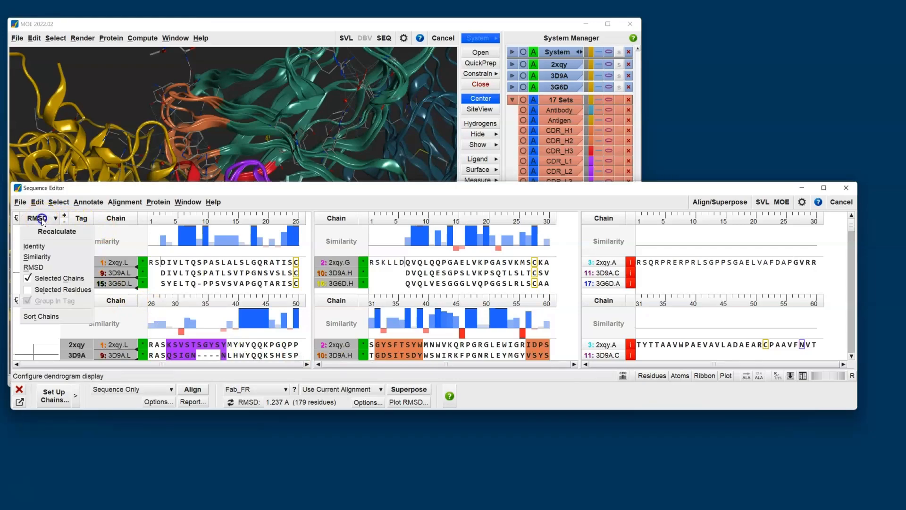
{"action": "left_click", "coordinate": [64, 289]}
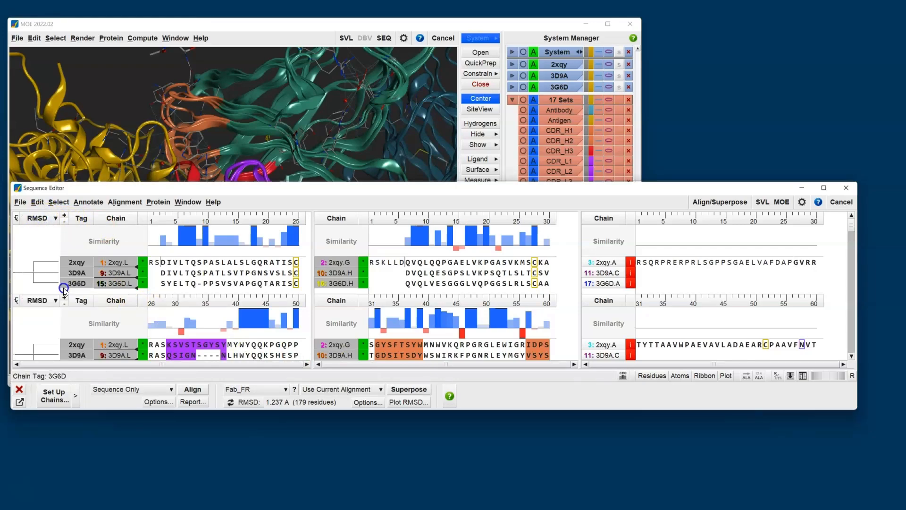
{"action": "left_click", "coordinate": [392, 23]}
{"action": "left_click", "coordinate": [524, 223]}
{"action": "left_click", "coordinate": [664, 187]}
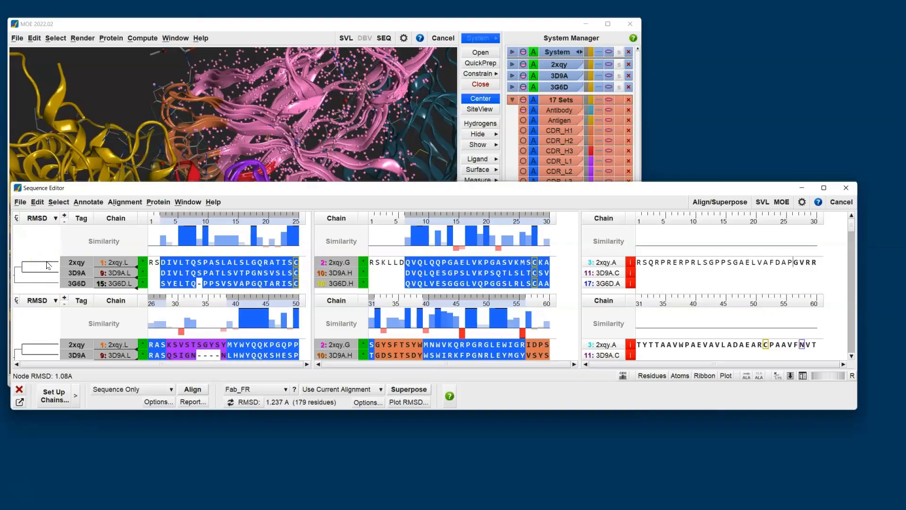
Step: Plot the superposition RMSD and examine the pairwise matrix and the per-residue comparison of 2xqy.L with 3D9A.L
{"action": "left_click", "coordinate": [43, 283]}
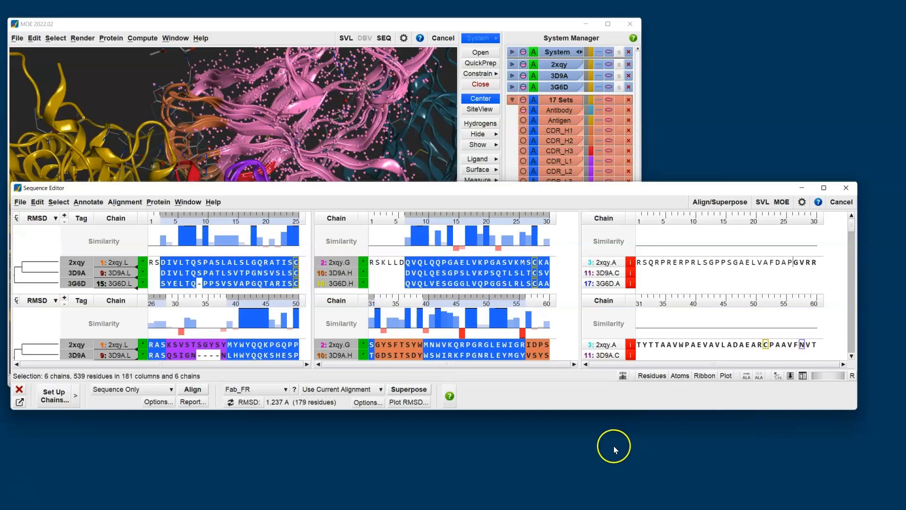
{"action": "left_click", "coordinate": [409, 402]}
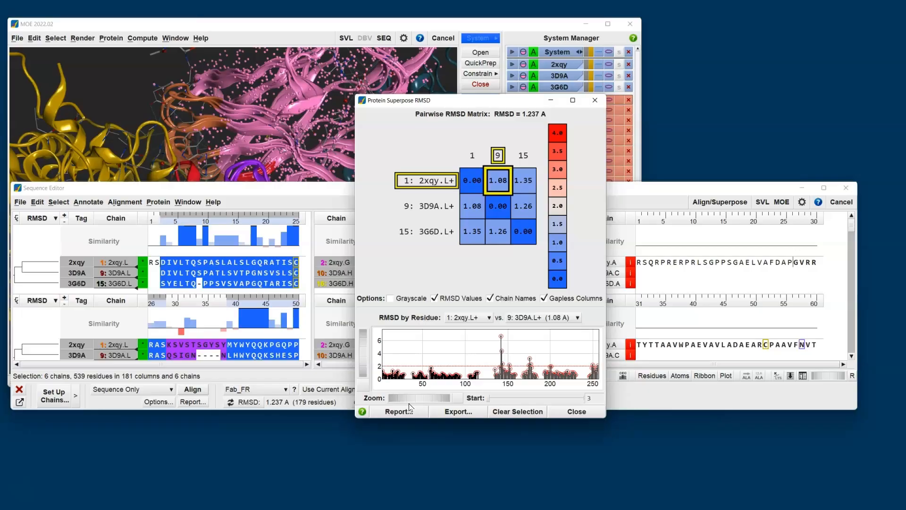
{"action": "left_click", "coordinate": [505, 187]}
{"action": "left_click", "coordinate": [544, 298]}
{"action": "left_click", "coordinate": [595, 100]}
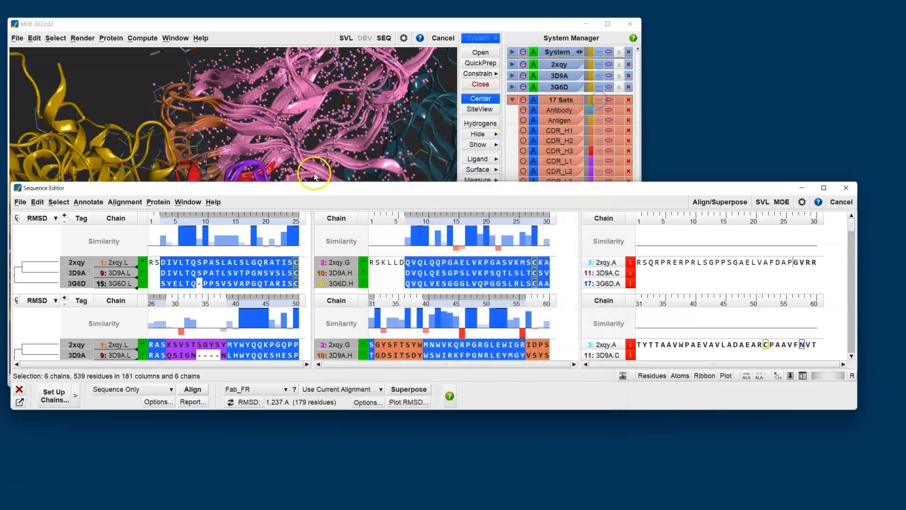
Step: Clear the residue selection in the 3D view and look over the whole superposed complexes
{"action": "left_click", "coordinate": [250, 24]}
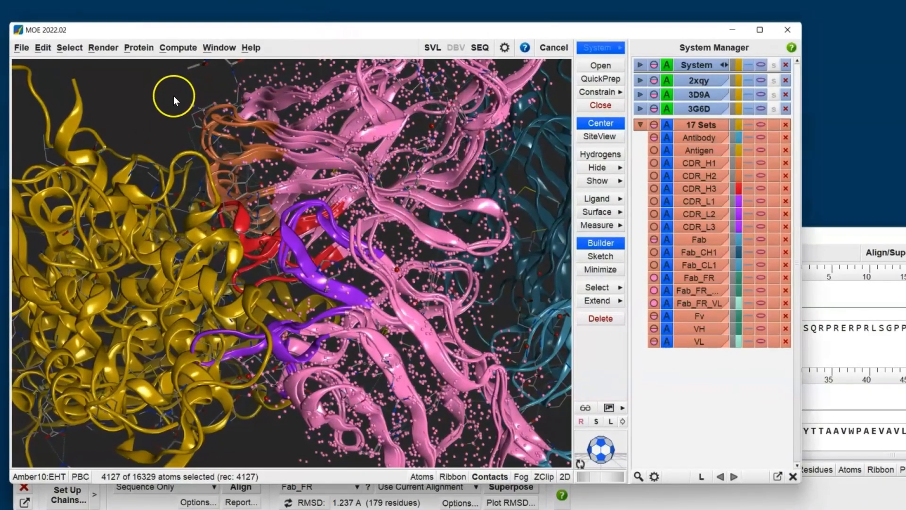
{"action": "left_click", "coordinate": [174, 96]}
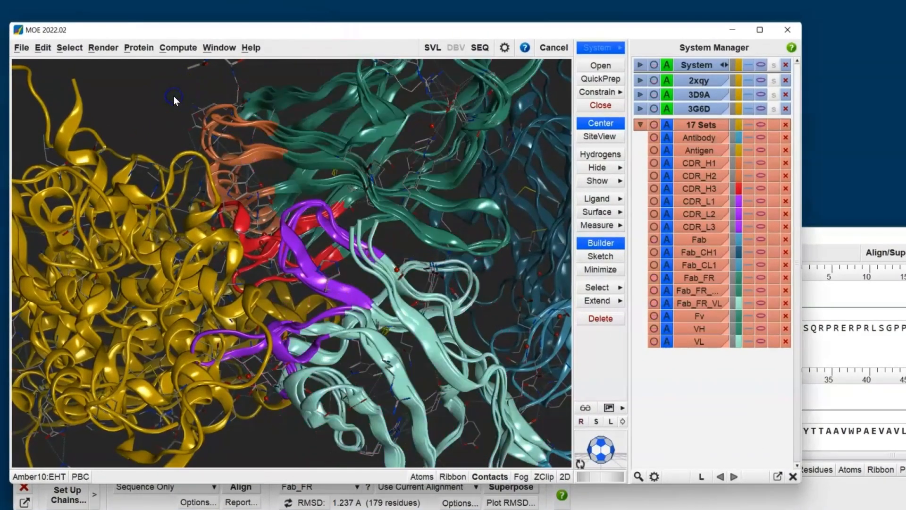
{"action": "left_click_drag", "start_coordinate": [371, 299], "coordinate": [373, 303]}
{"action": "scroll", "coordinate": [370, 299], "scroll_direction": "down", "scroll_amount": 2}
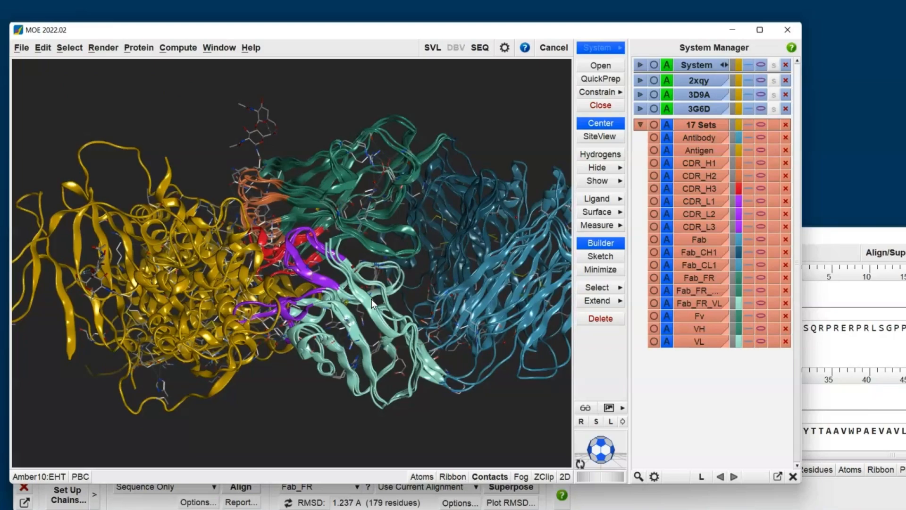
{"action": "left_click", "coordinate": [318, 377]}
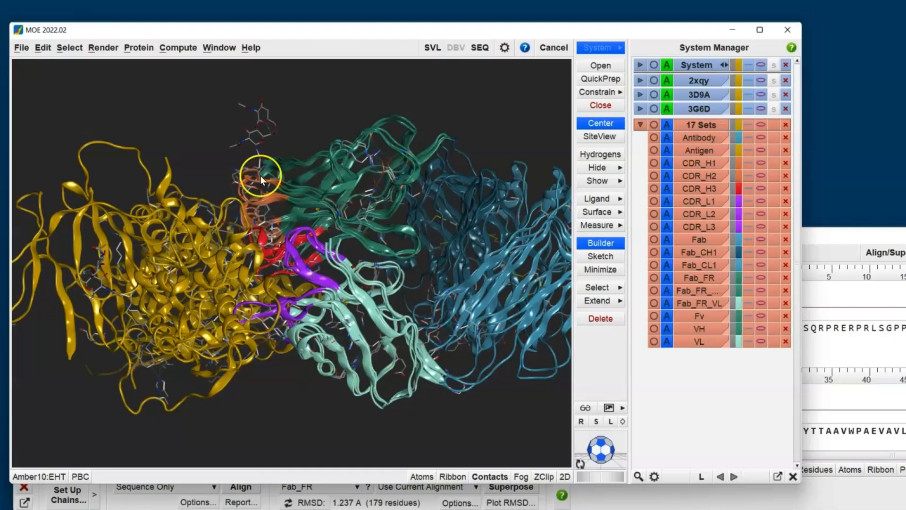
Step: Choose 4rnr_mod.pdb.gz from the $MOE/sample/mol folder for loading as a PDB file
{"action": "left_click", "coordinate": [600, 65]}
{"action": "left_click", "coordinate": [494, 210]}
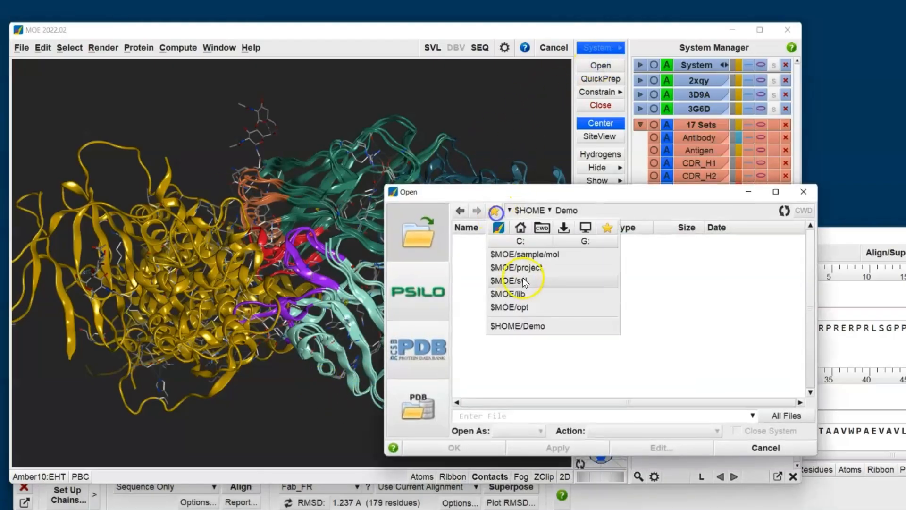
{"action": "left_click", "coordinate": [536, 258]}
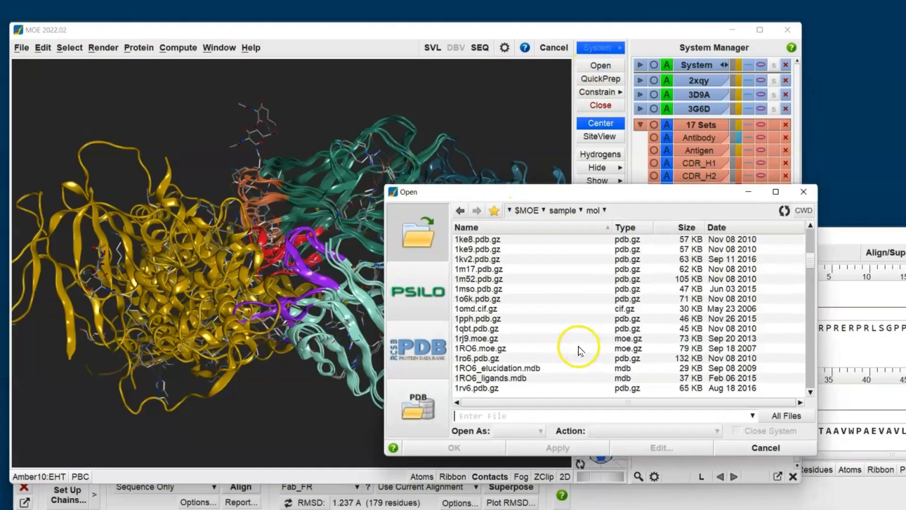
{"action": "type", "text": "4"}
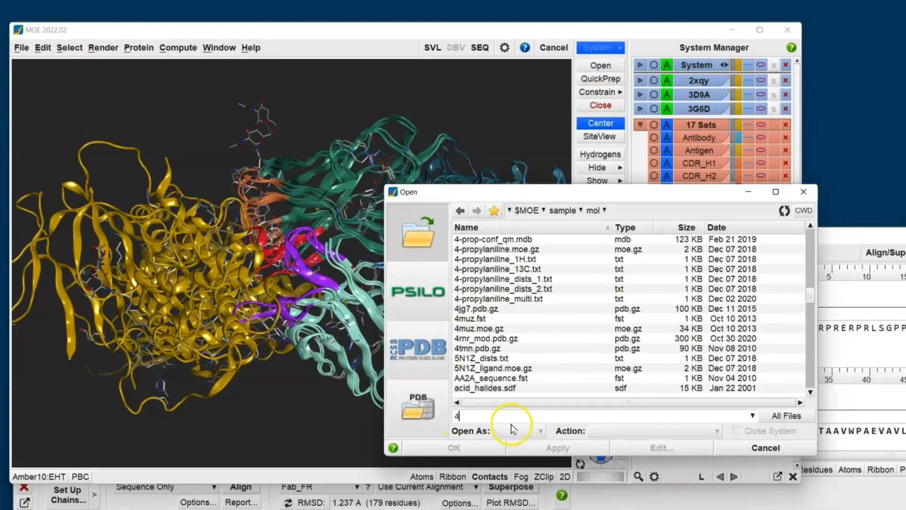
{"action": "left_click", "coordinate": [484, 338]}
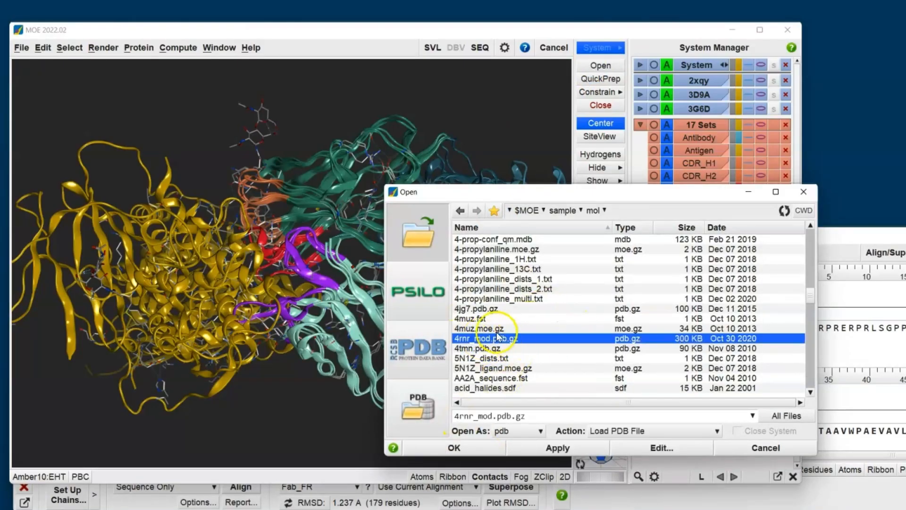
{"action": "left_click", "coordinate": [472, 446]}
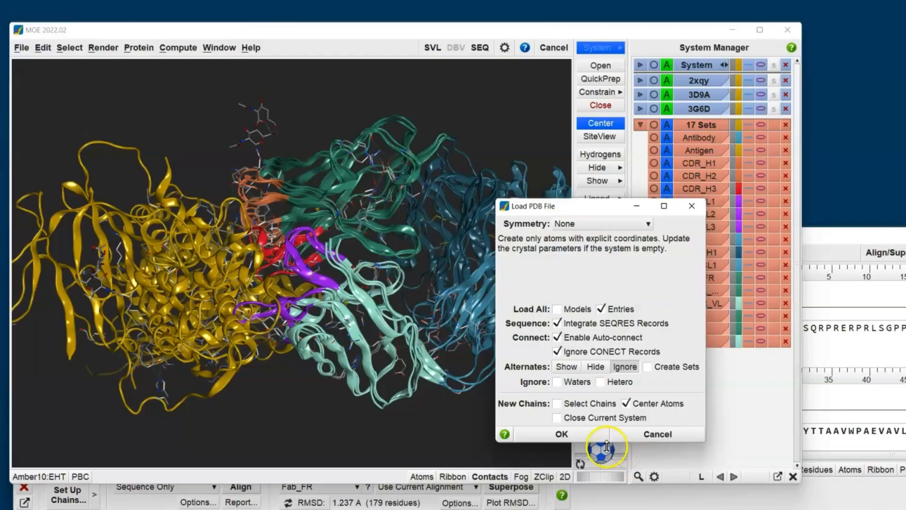
Step: Load the 4RNR structure into the current system with symmetry set to Biomolecule Assembly
{"action": "left_click", "coordinate": [607, 224]}
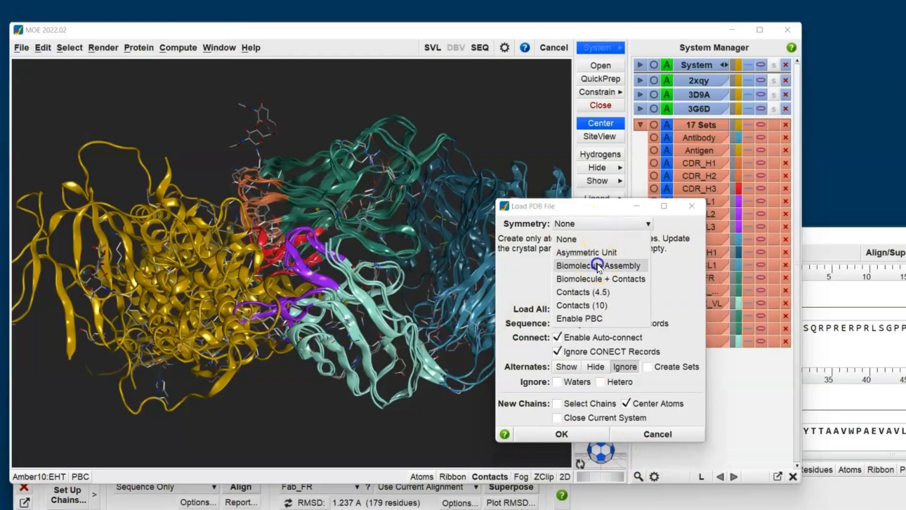
{"action": "left_click", "coordinate": [597, 264]}
{"action": "left_click", "coordinate": [562, 434]}
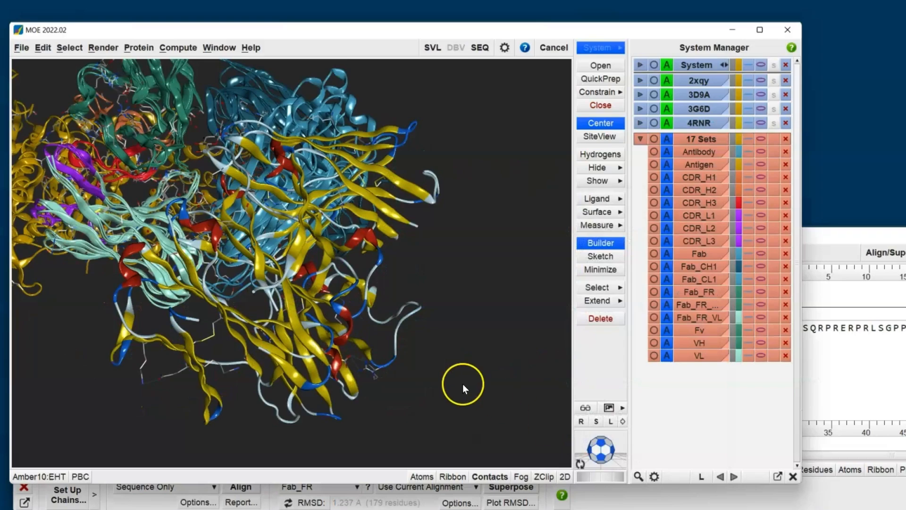
{"action": "scroll", "coordinate": [370, 363], "scroll_direction": "down", "scroll_amount": 5}
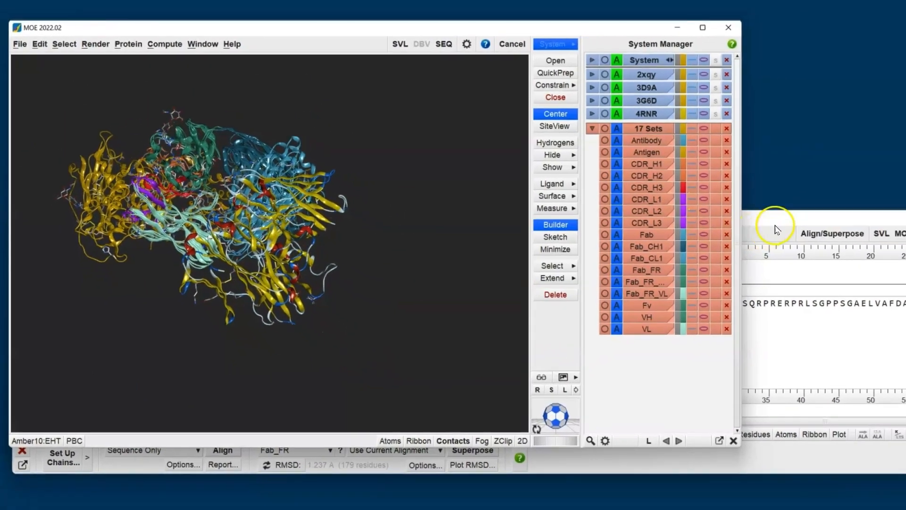
Step: Clear the chain selection in the Sequence Editor and hide the two short 4RNR chains, 21 and 22
{"action": "left_click", "coordinate": [844, 243]}
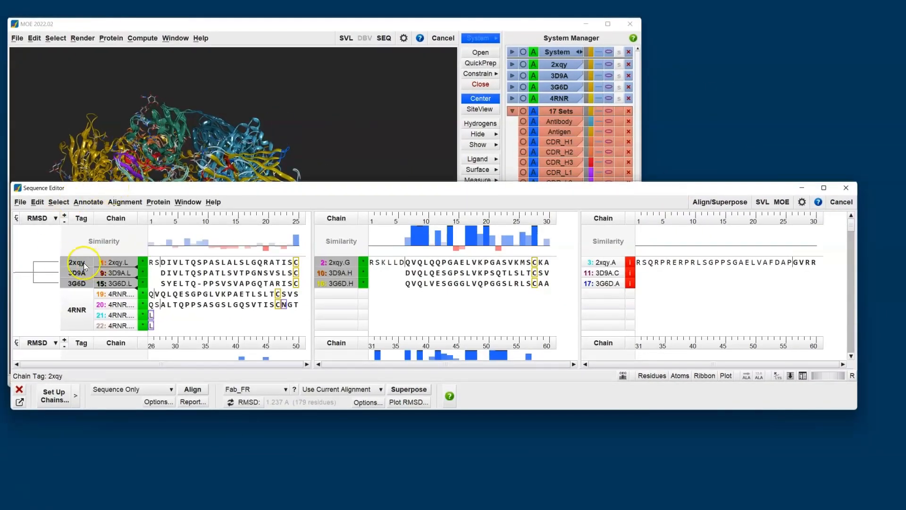
{"action": "left_click", "coordinate": [13, 306]}
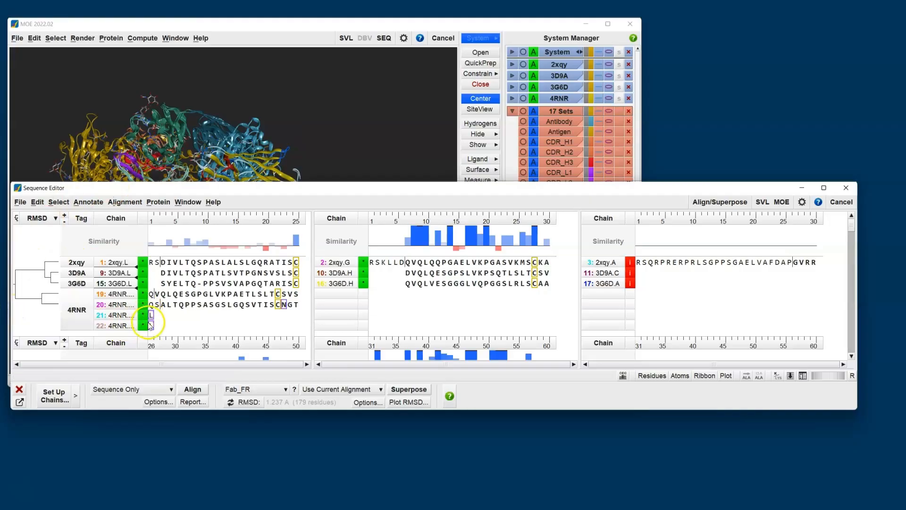
{"action": "left_click", "coordinate": [64, 221]}
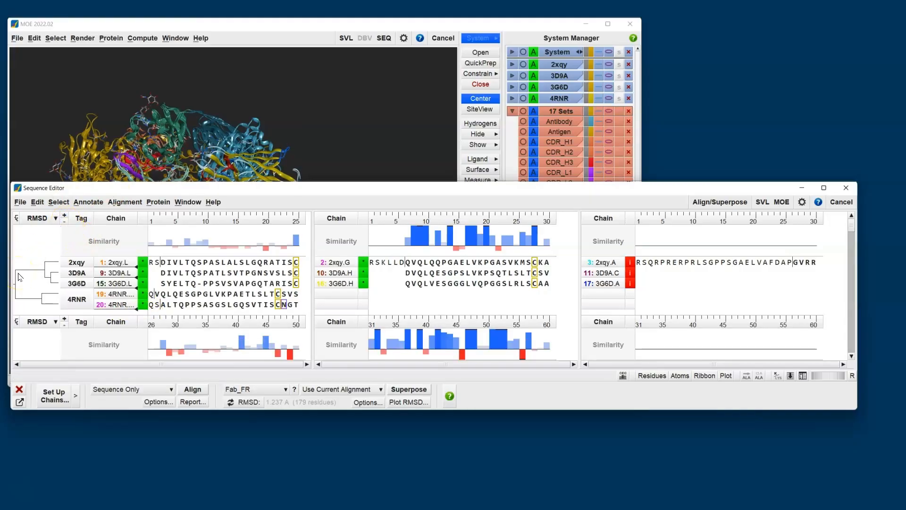
Step: Select the two remaining 4RNR chains, annotate them as antibody with the IMGT scheme, and clear the selection
{"action": "left_click", "coordinate": [78, 302]}
{"action": "left_click", "coordinate": [62, 301]}
{"action": "left_click", "coordinate": [198, 306]}
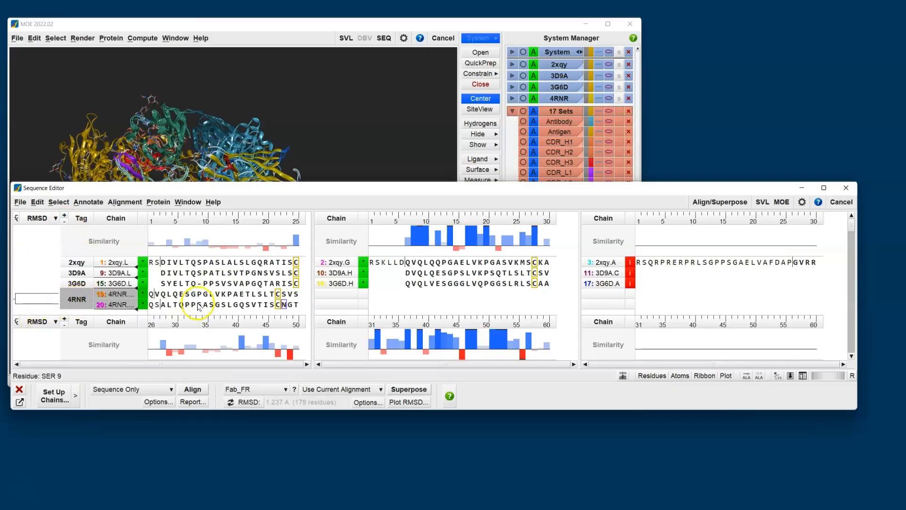
{"action": "left_click", "coordinate": [89, 202]}
{"action": "mouse_move", "coordinate": [93, 241]}
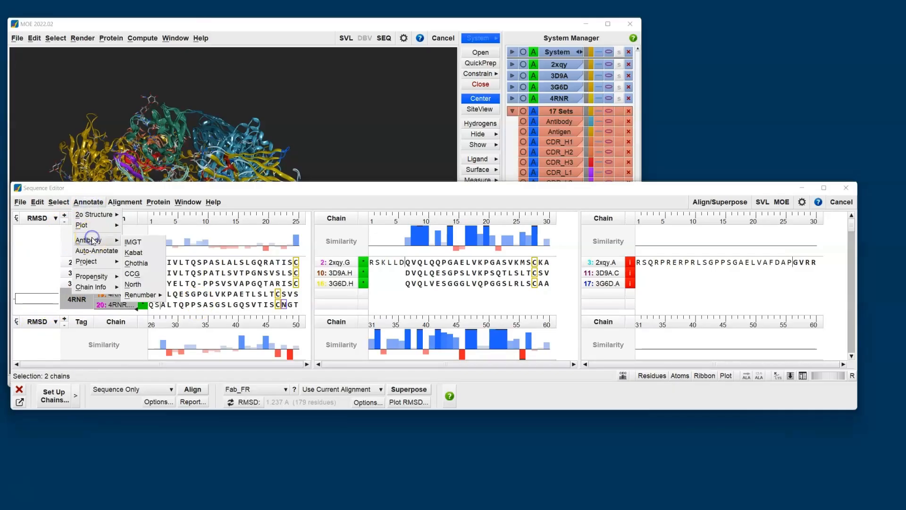
{"action": "left_click", "coordinate": [133, 242]}
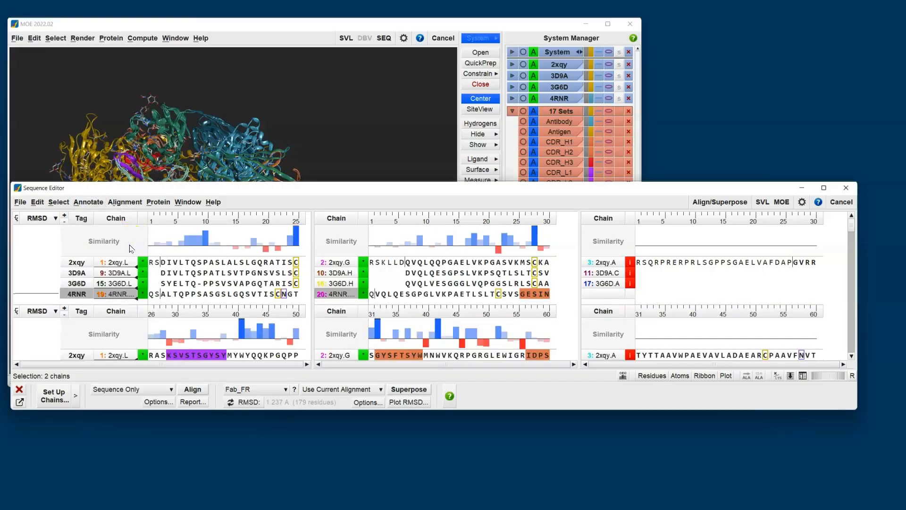
{"action": "left_click", "coordinate": [19, 243]}
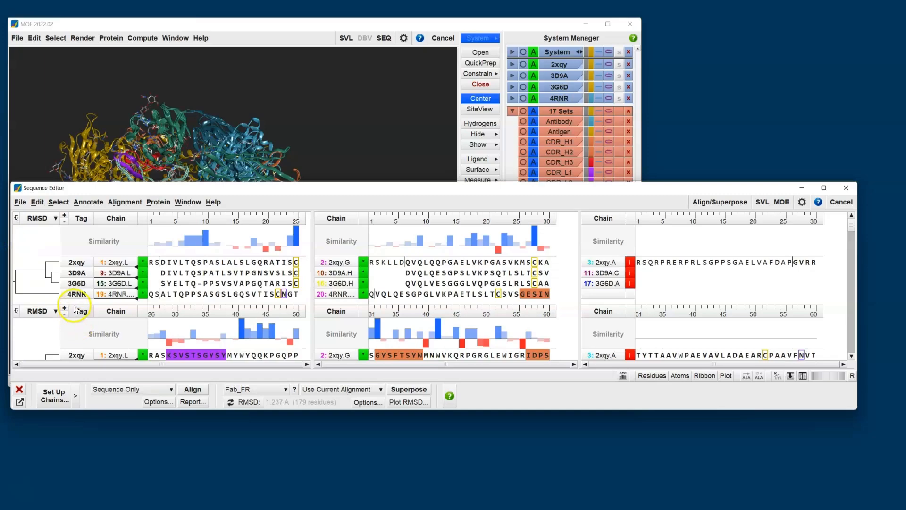
Step: Select all chains of 2xqy, 3D9A and 3G6D, partition them into a block separate from 4RNR, and clear the selection
{"action": "mouse_move", "coordinate": [47, 297]}
{"action": "left_click", "coordinate": [55, 267]}
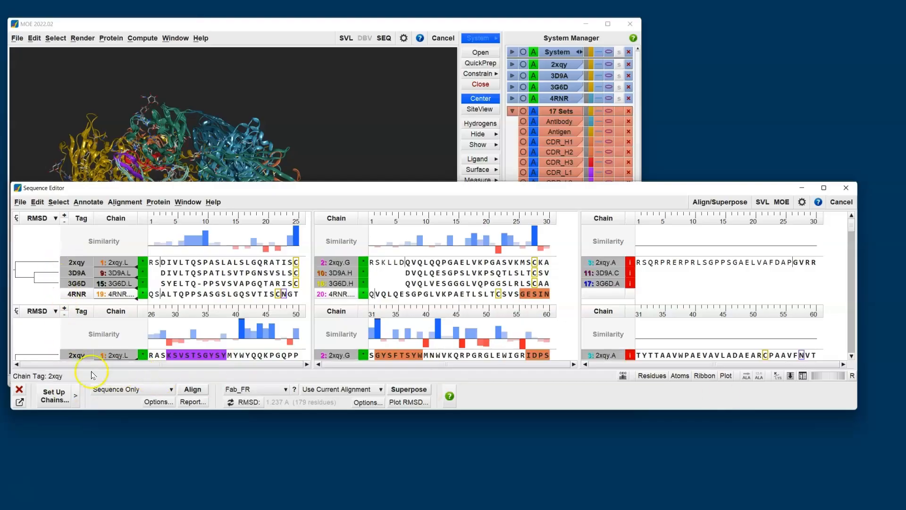
{"action": "left_click", "coordinate": [50, 395]}
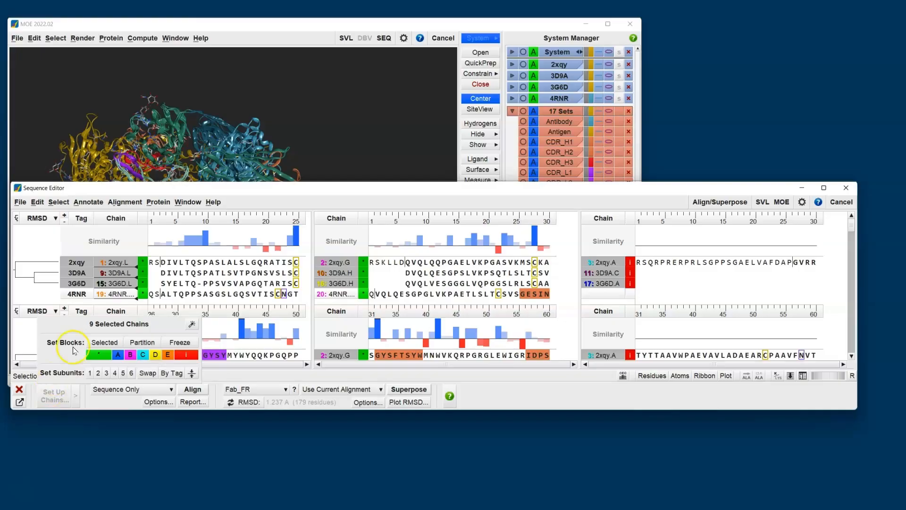
{"action": "left_click", "coordinate": [142, 343]}
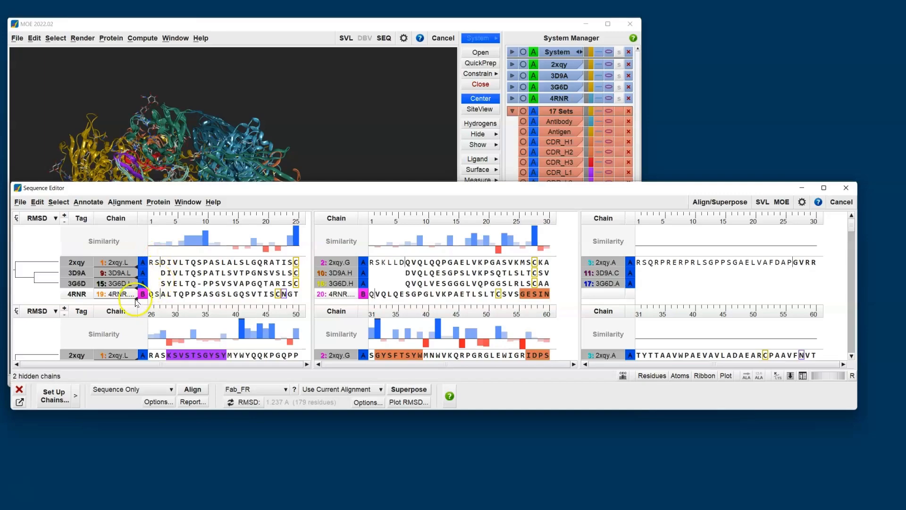
{"action": "left_click", "coordinate": [34, 246]}
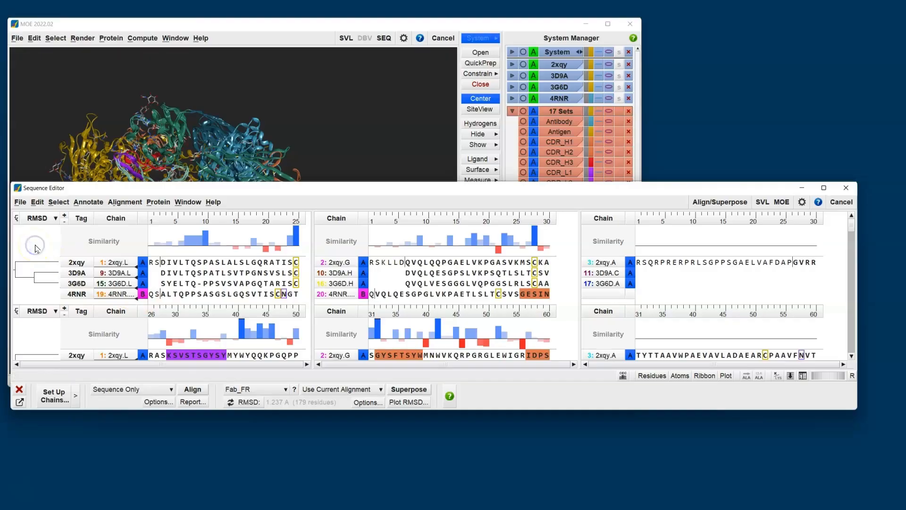
Step: Align the two blocks by Sequence Only and superpose them on Fab_FR using the current alignment
{"action": "left_click", "coordinate": [191, 390]}
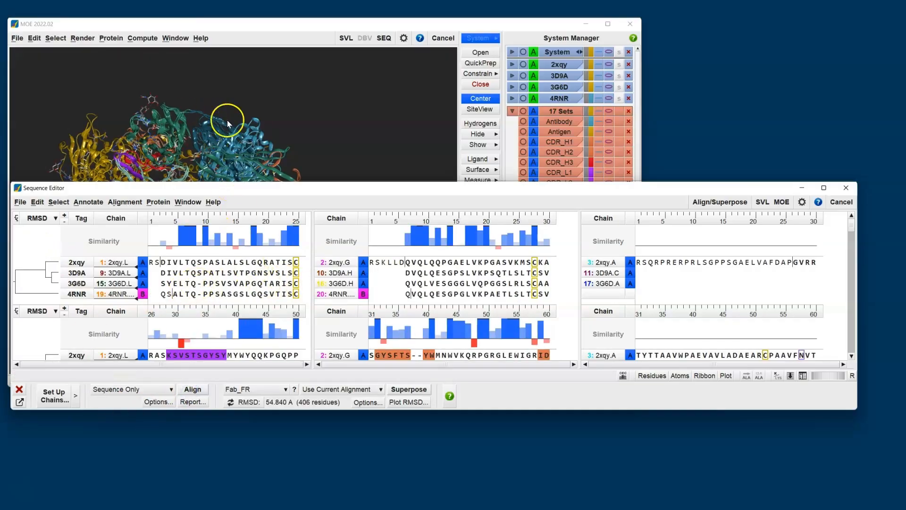
{"action": "left_click", "coordinate": [407, 389]}
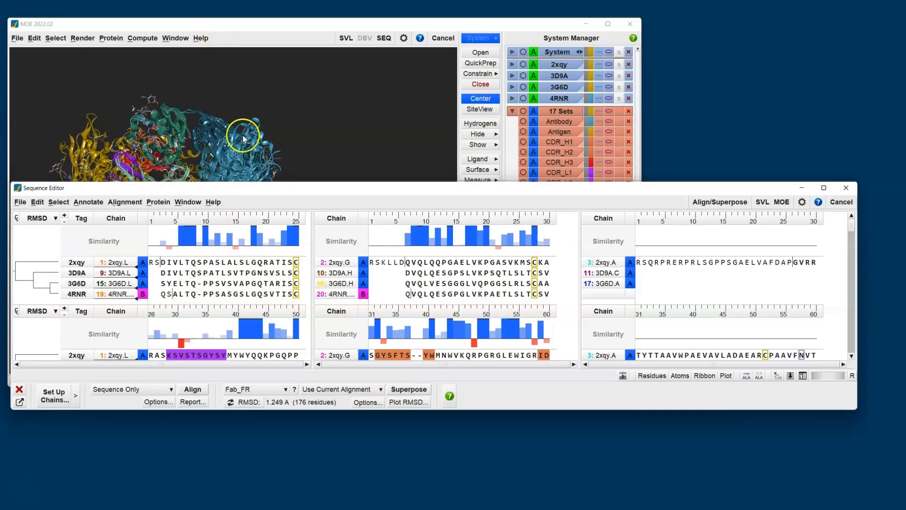
{"action": "left_click", "coordinate": [231, 21]}
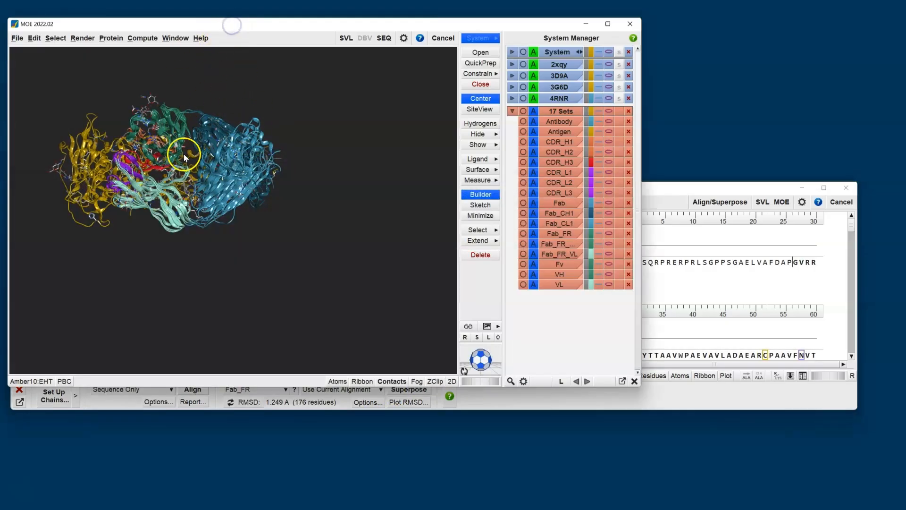
{"action": "scroll", "coordinate": [222, 165], "scroll_direction": "up", "scroll_amount": 5}
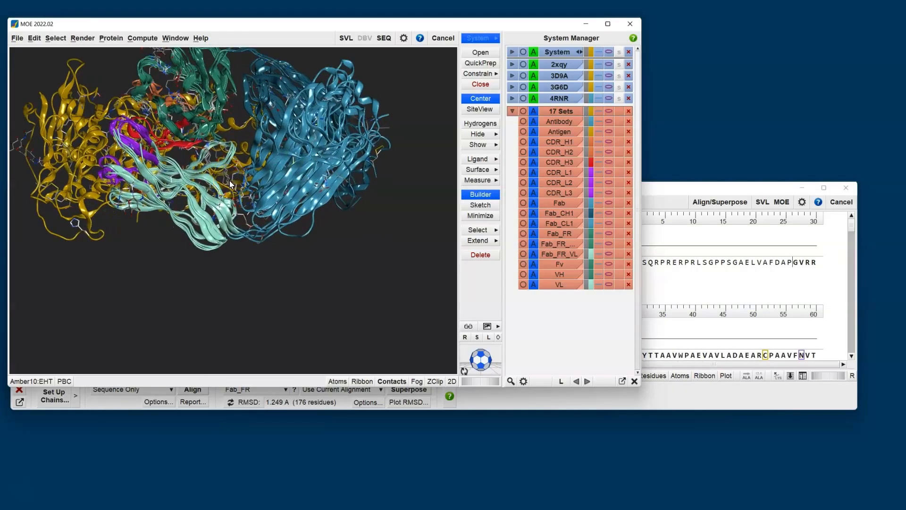
Step: Check the superposition set choices and examine the node RMSD values in the Sequence Editor dendrogram
{"action": "left_click", "coordinate": [657, 188]}
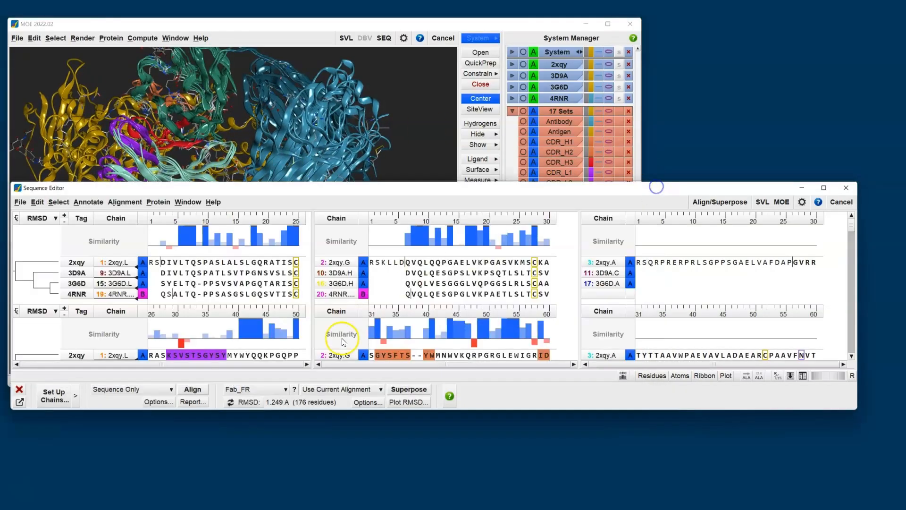
{"action": "left_click", "coordinate": [259, 390]}
{"action": "left_click", "coordinate": [257, 458]}
{"action": "mouse_move", "coordinate": [56, 296]}
{"action": "mouse_move", "coordinate": [38, 267]}
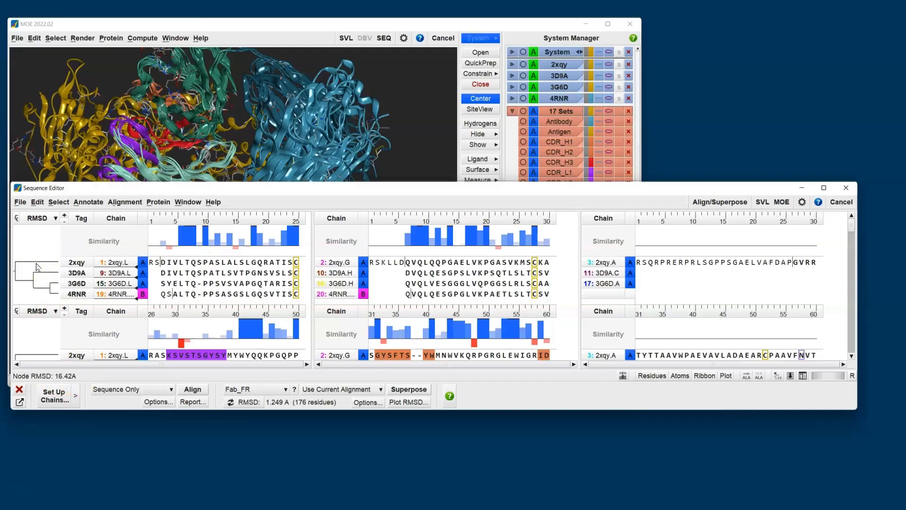
Step: Select the residues of the Fab_FR set and check the node RMSDs in the restricted dendrogram
{"action": "left_click", "coordinate": [400, 22]}
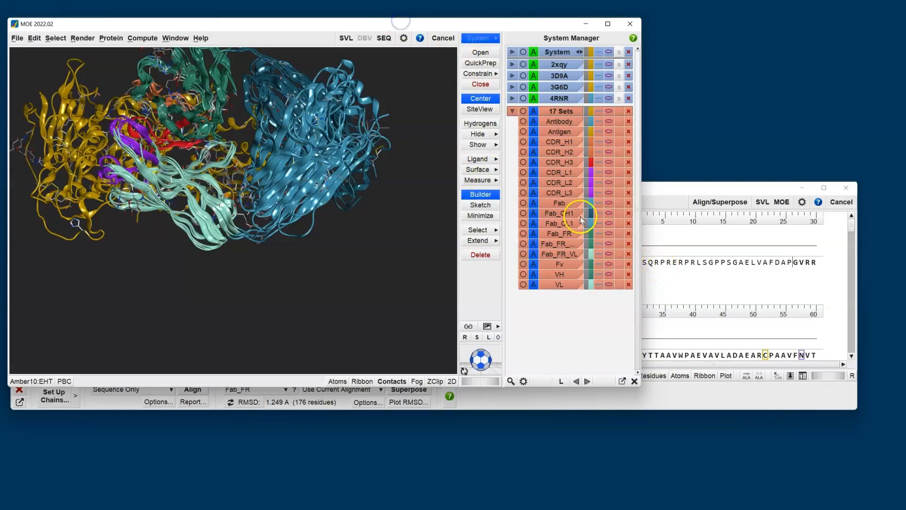
{"action": "left_click", "coordinate": [523, 233]}
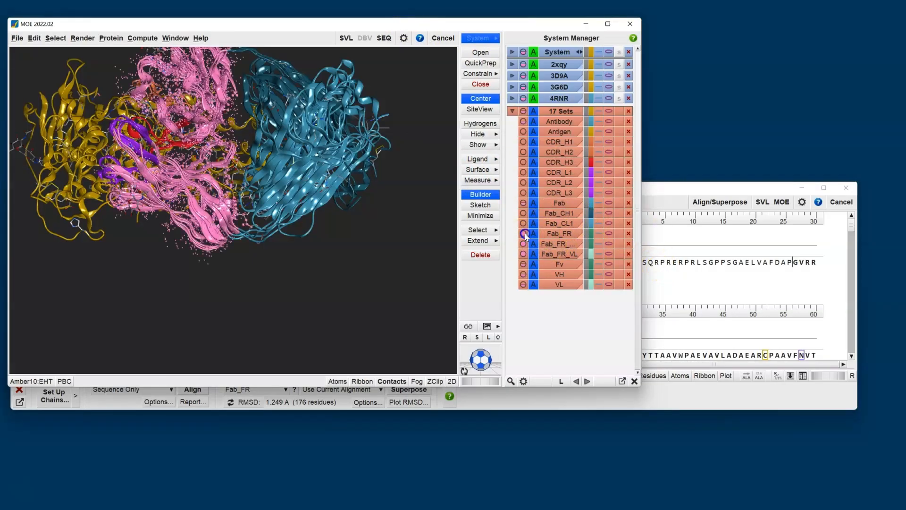
{"action": "left_click", "coordinate": [685, 186]}
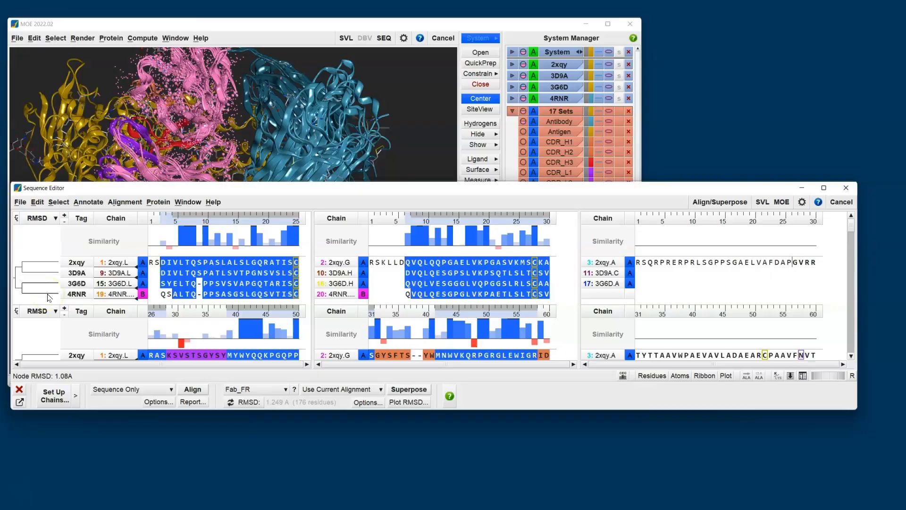
{"action": "left_click", "coordinate": [46, 275]}
{"action": "left_click", "coordinate": [30, 284]}
{"action": "left_click", "coordinate": [15, 277]}
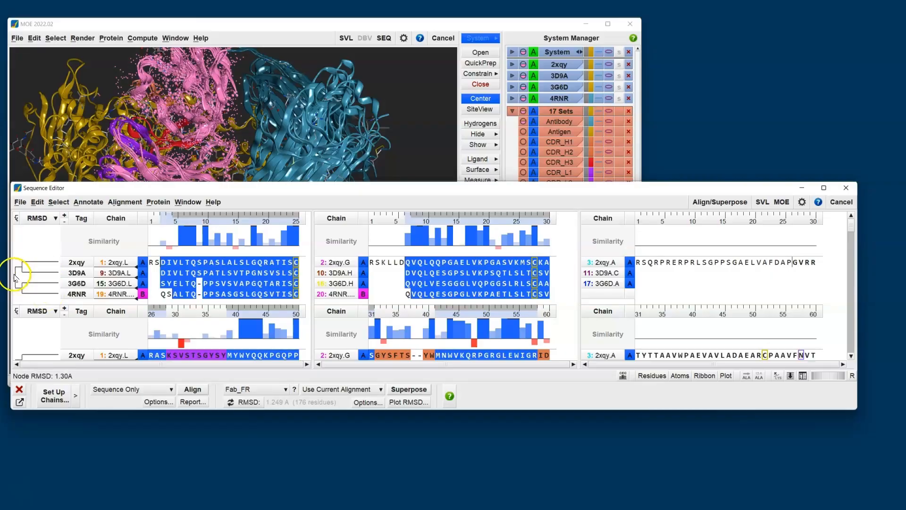